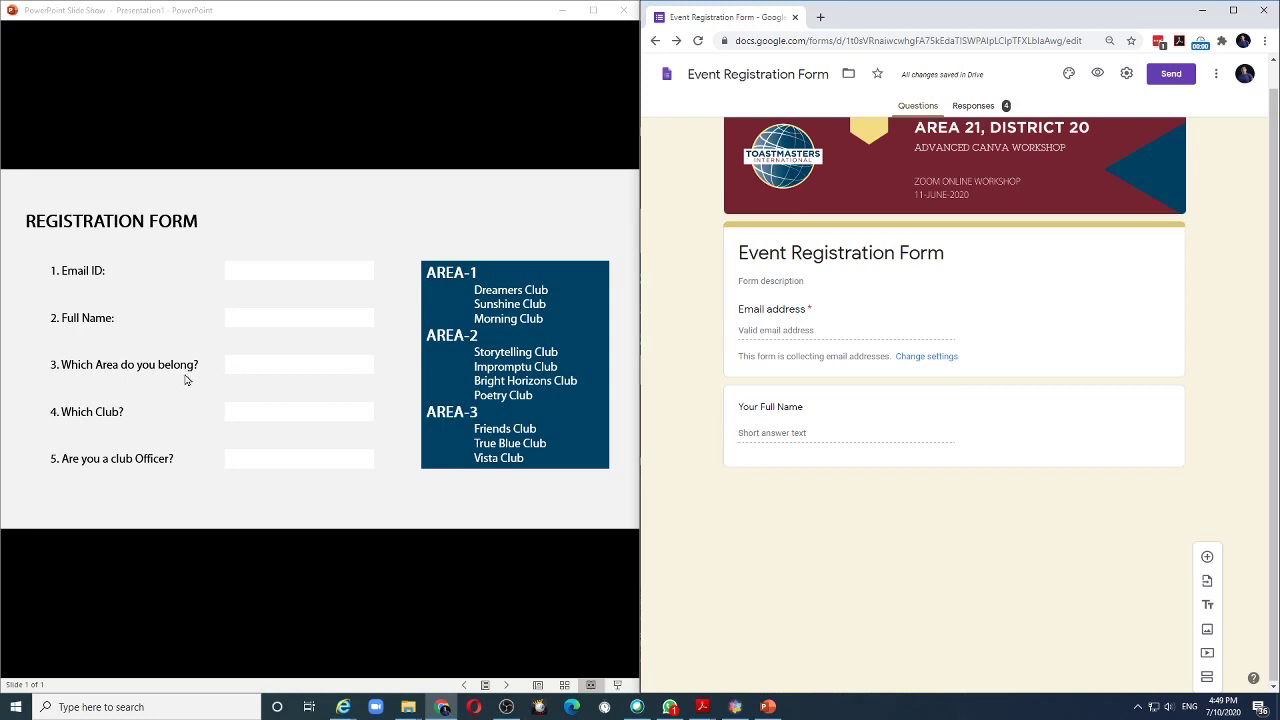
Add a new question below Your Full Name reading 'Which Area do you belong?'.
click(994, 571)
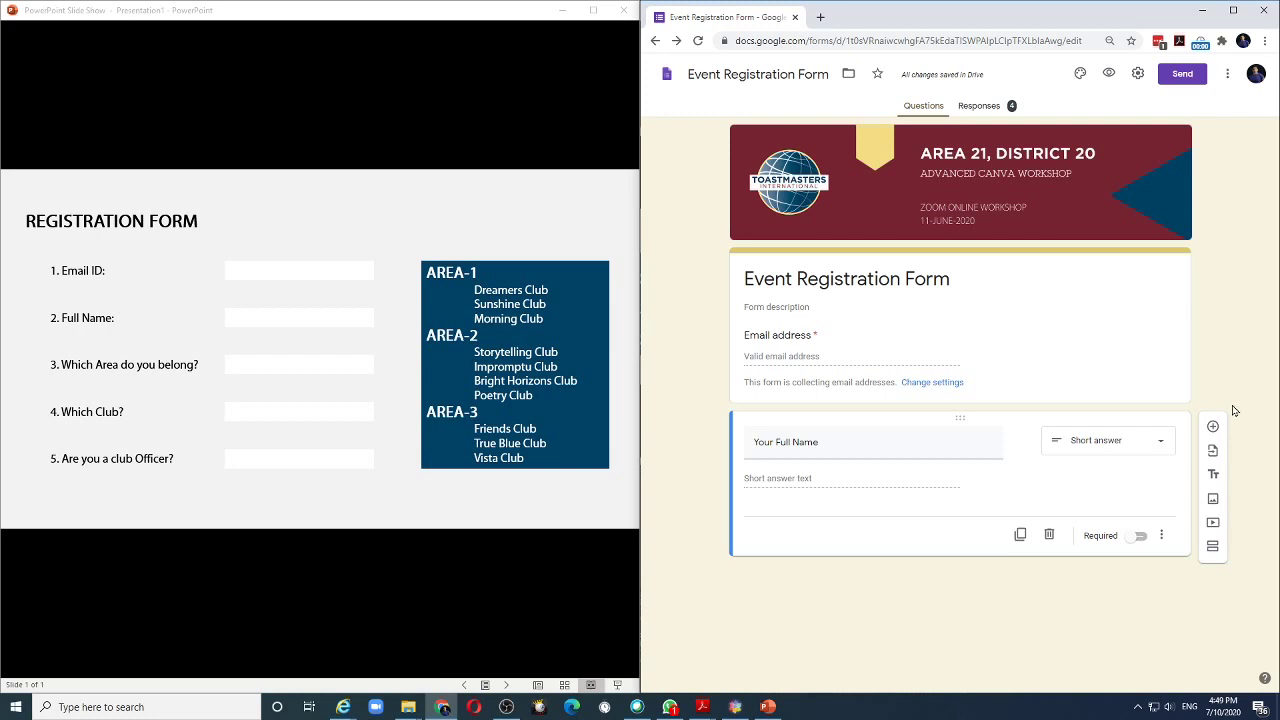
click(1213, 426)
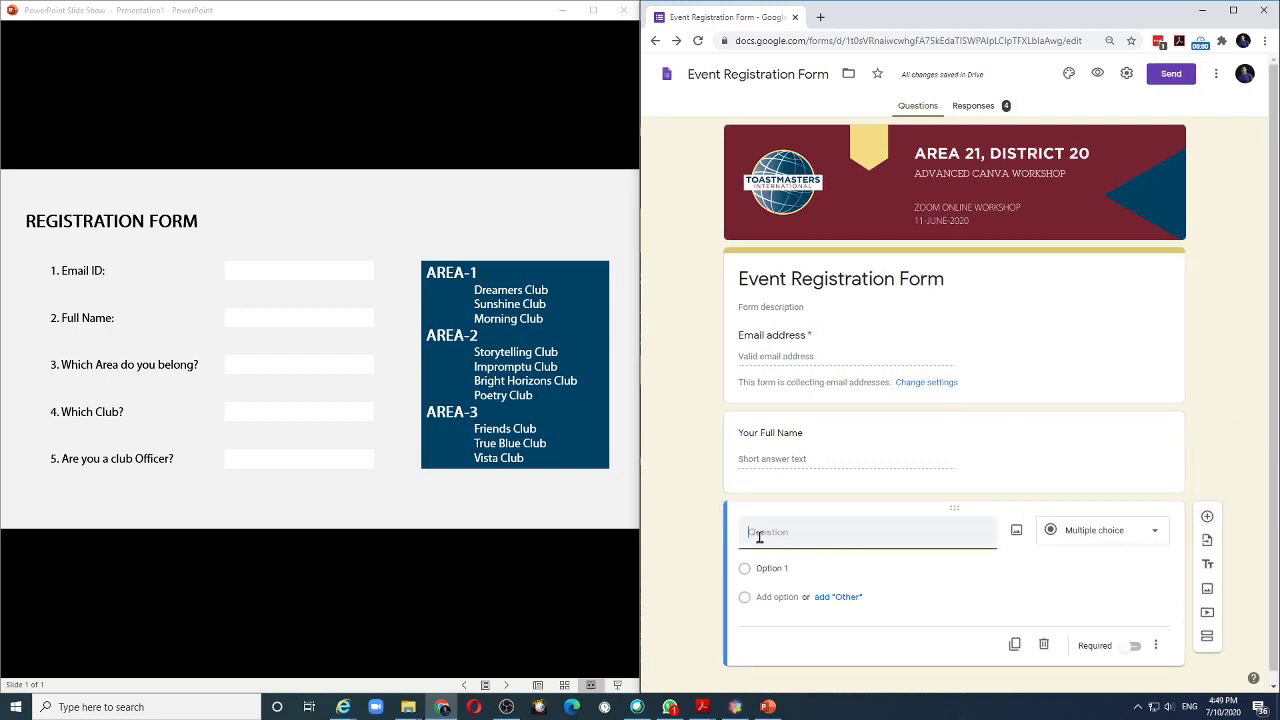
text(Which Area do you)
text( ble)
key(BackSpace)
key(BackSpace)
text(e)
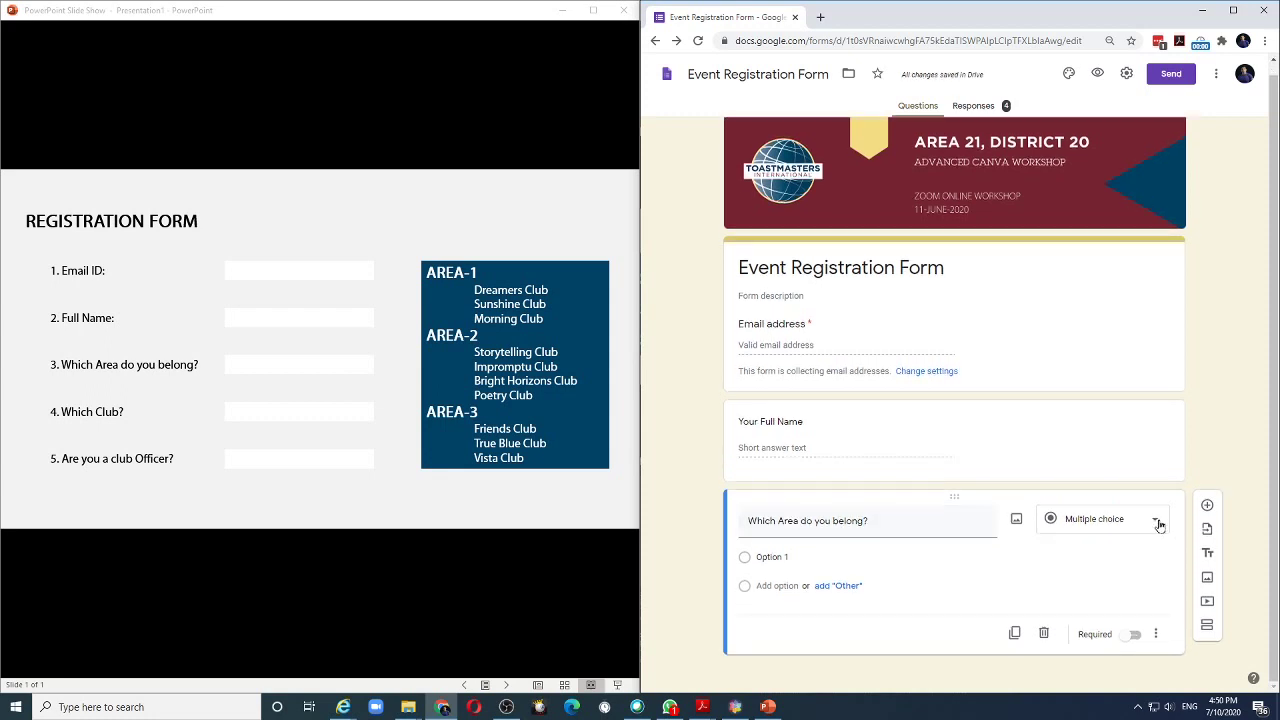
Keep it multiple choice with options Area-1, Area-2, Area-3 and Other.
click(1159, 524)
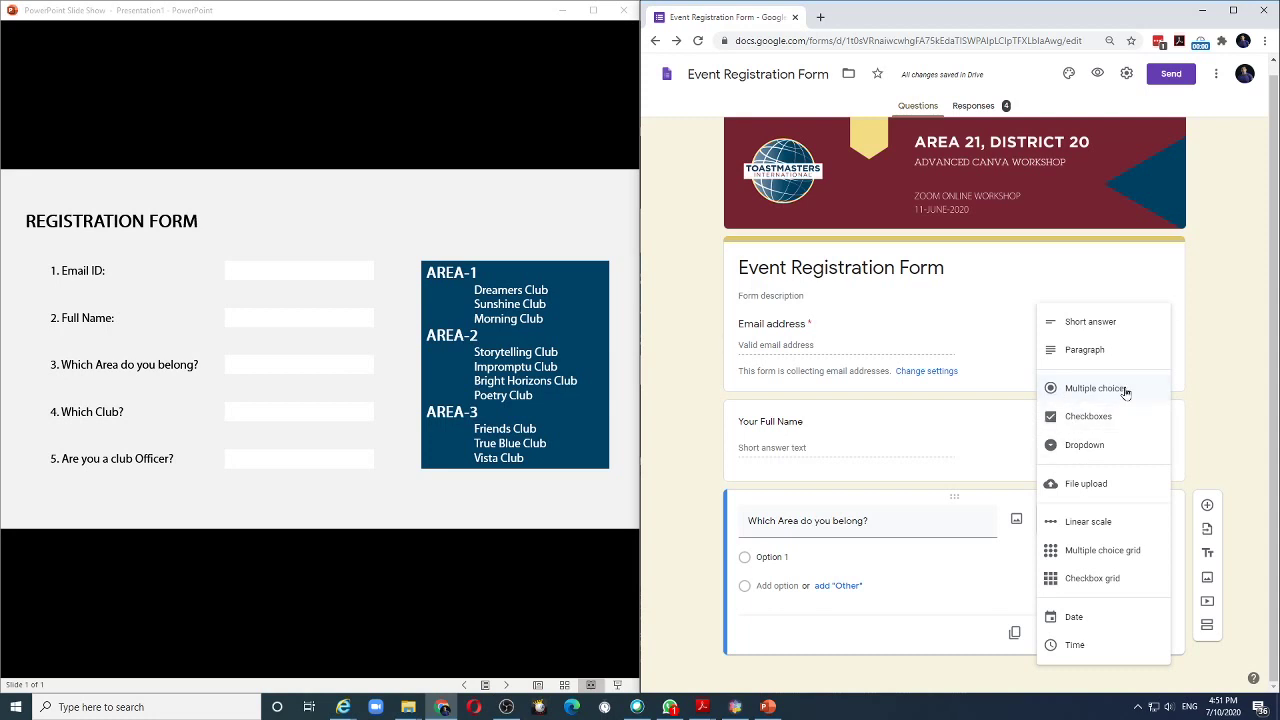
click(793, 558)
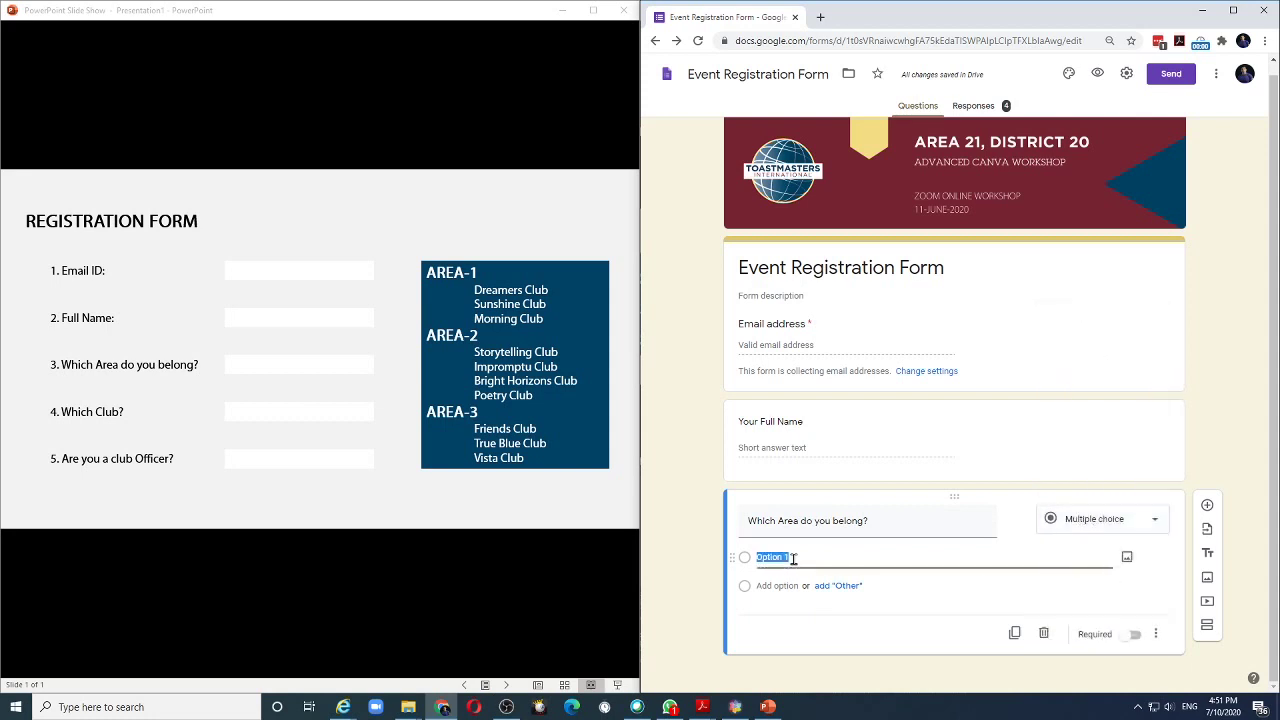
text(Area-1)
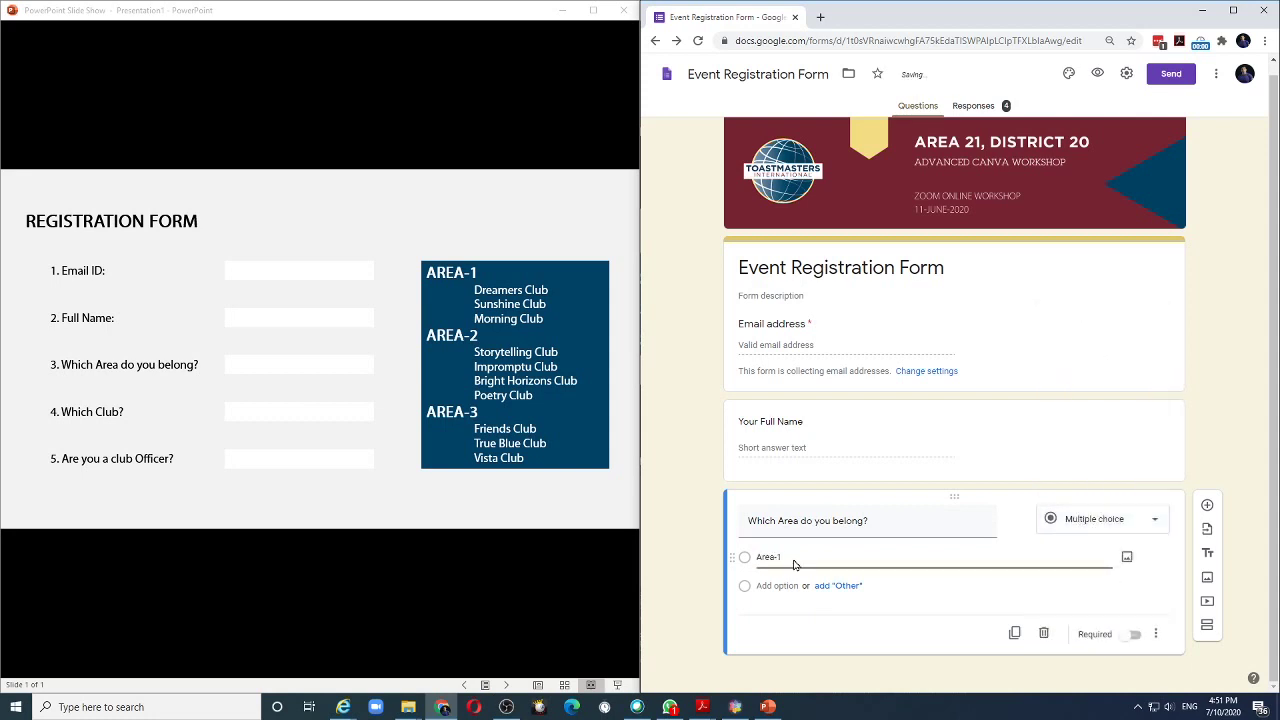
click(770, 585)
text(Area)
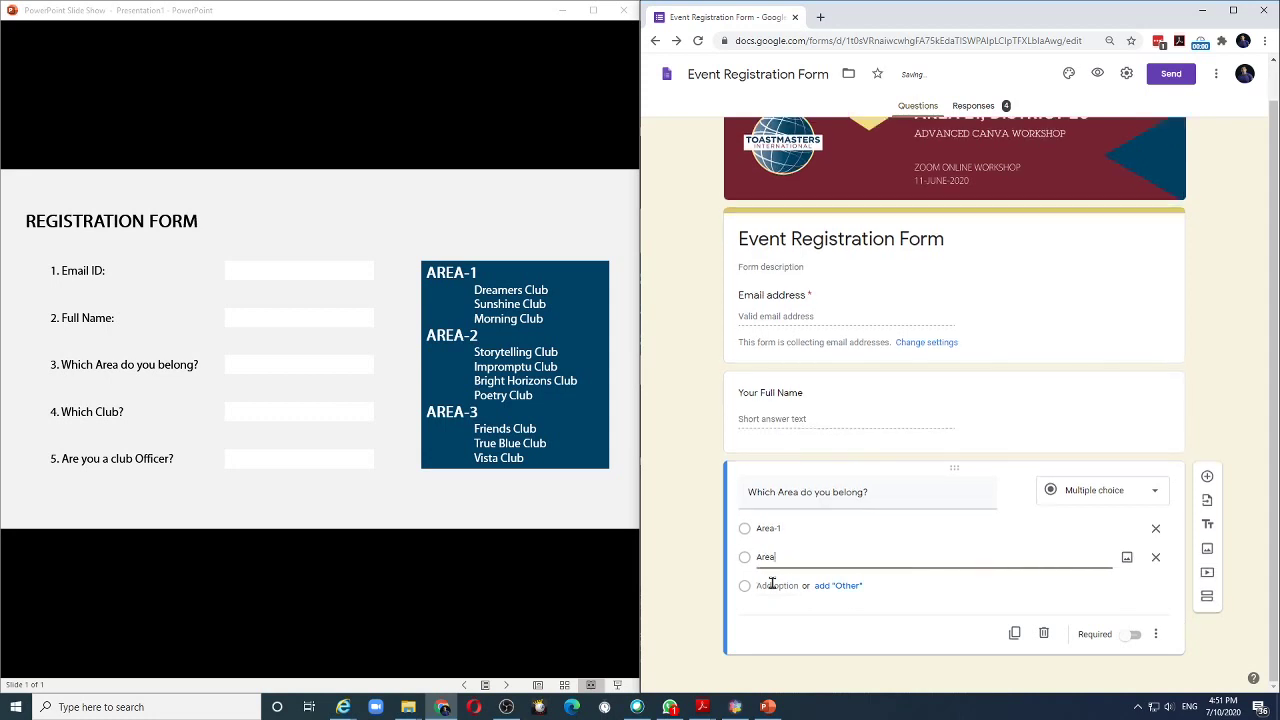
text(-2)
click(772, 585)
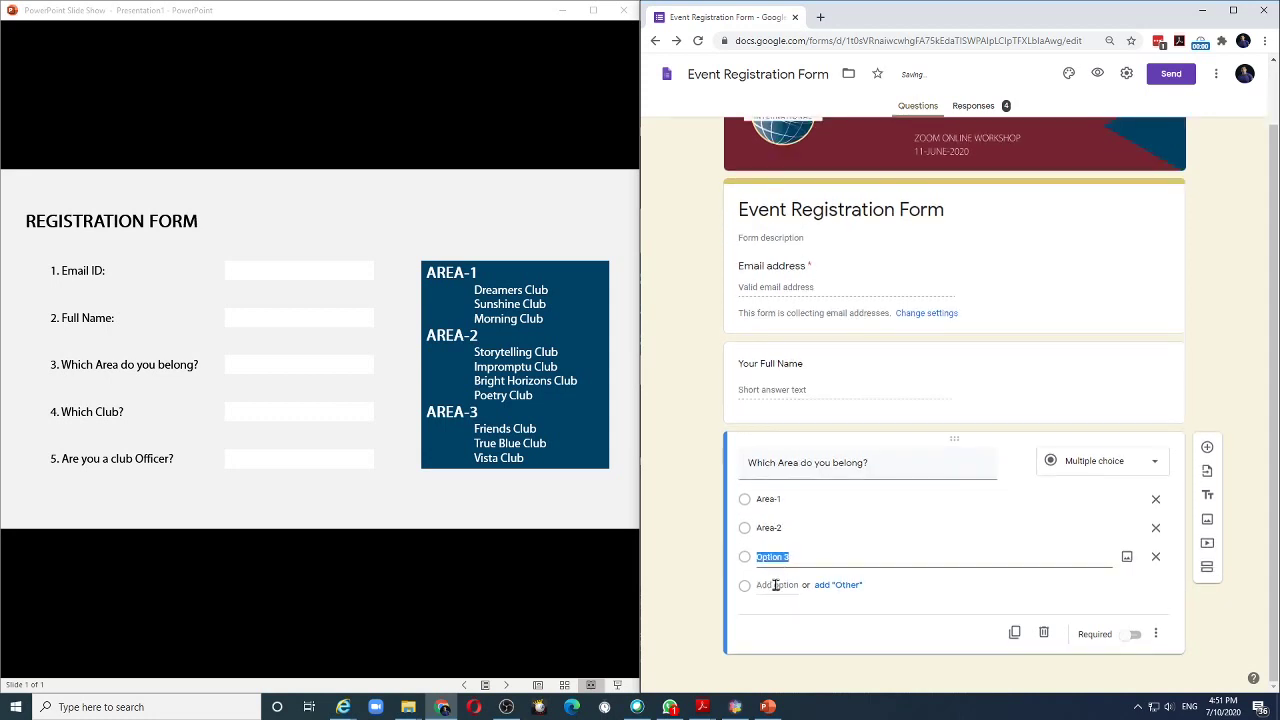
text(Area-3)
click(848, 588)
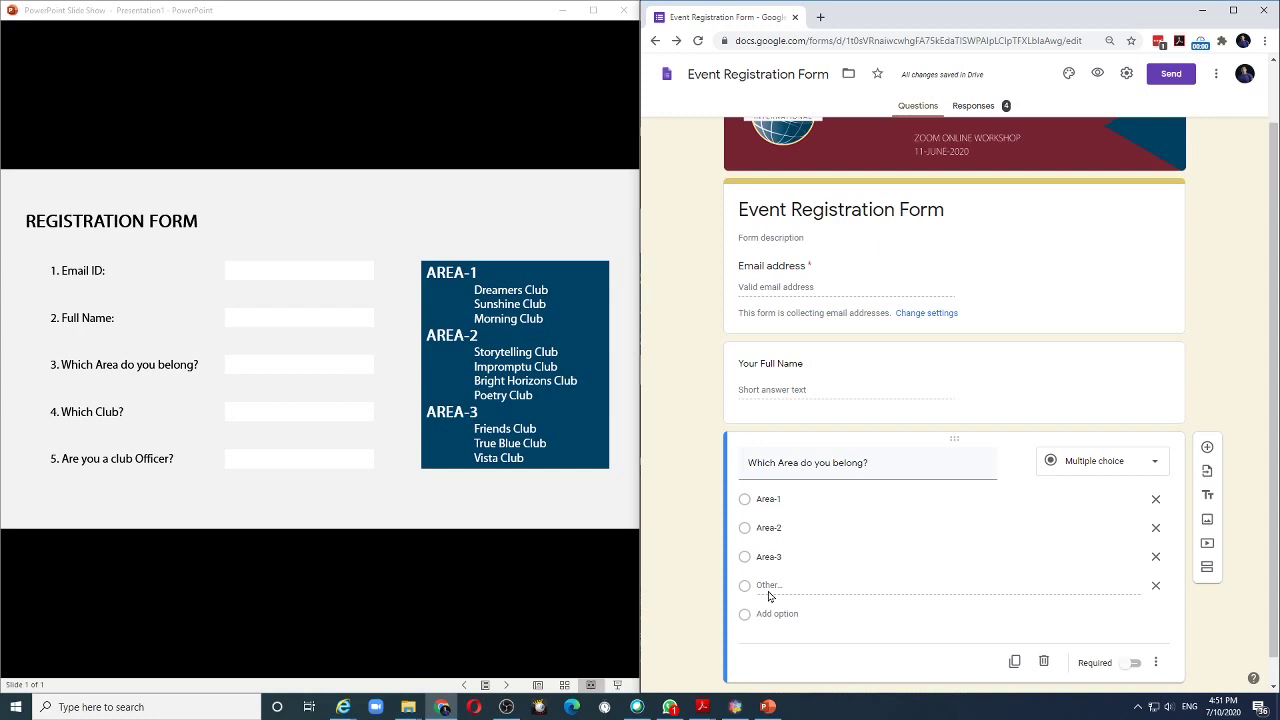
scroll(769, 596, down, 1)
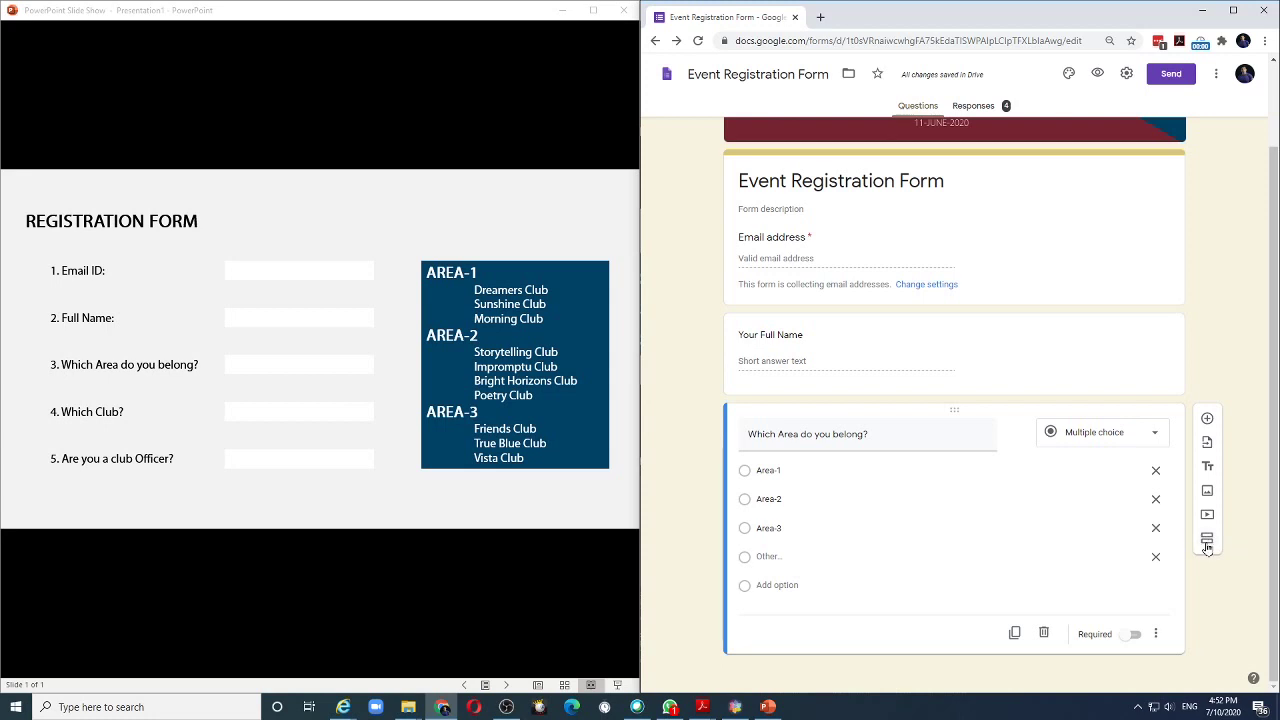
Create a new section titled 'Area-1 Clubs' containing a blank question.
click(1208, 541)
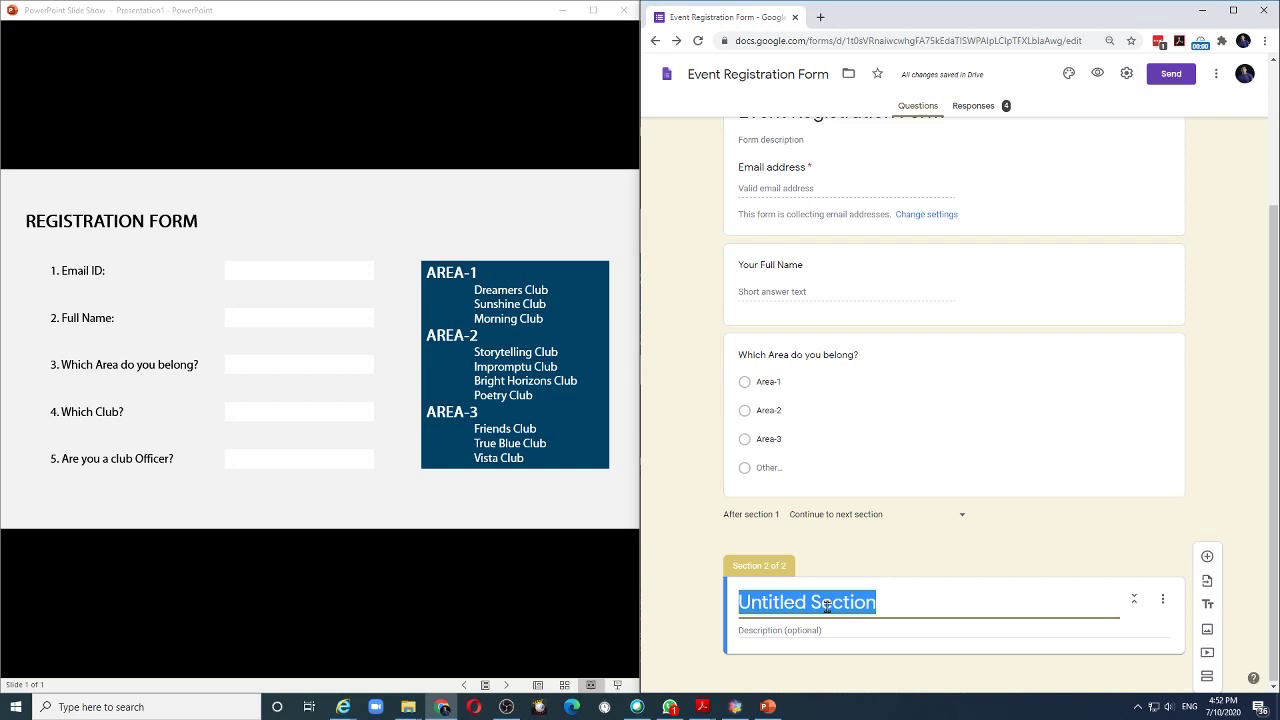
text(Area-1)
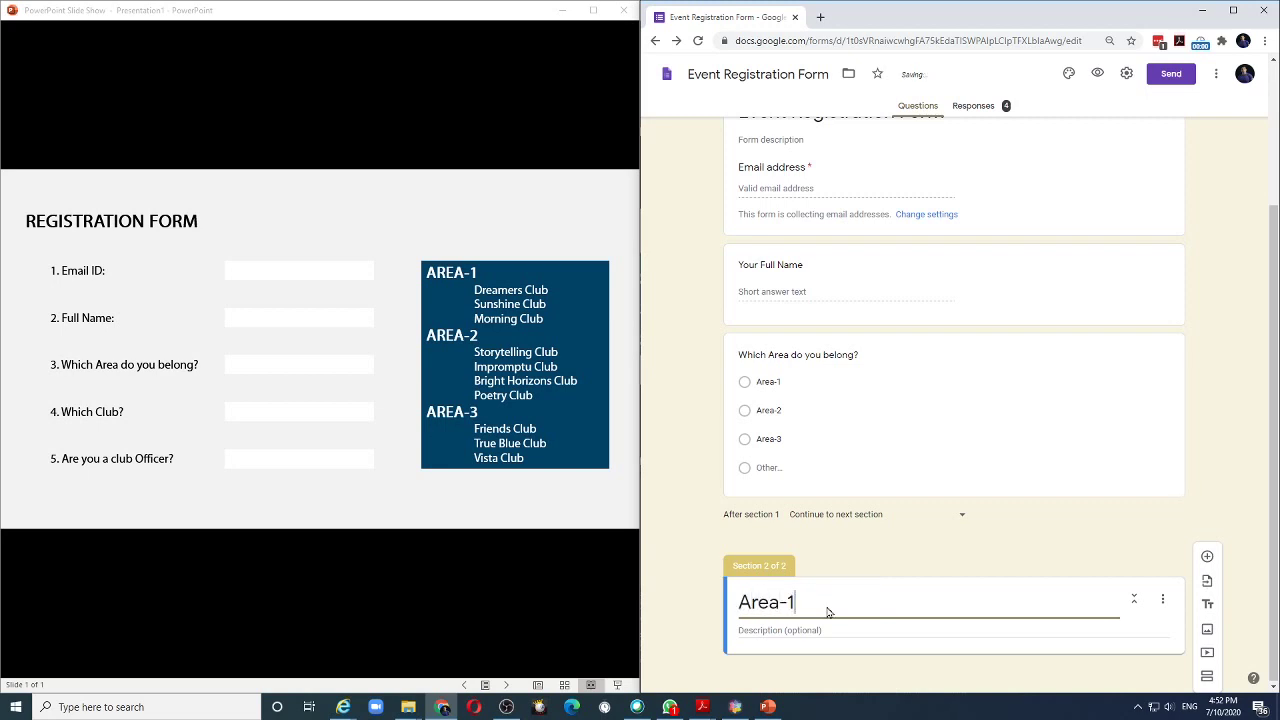
text( Clubs)
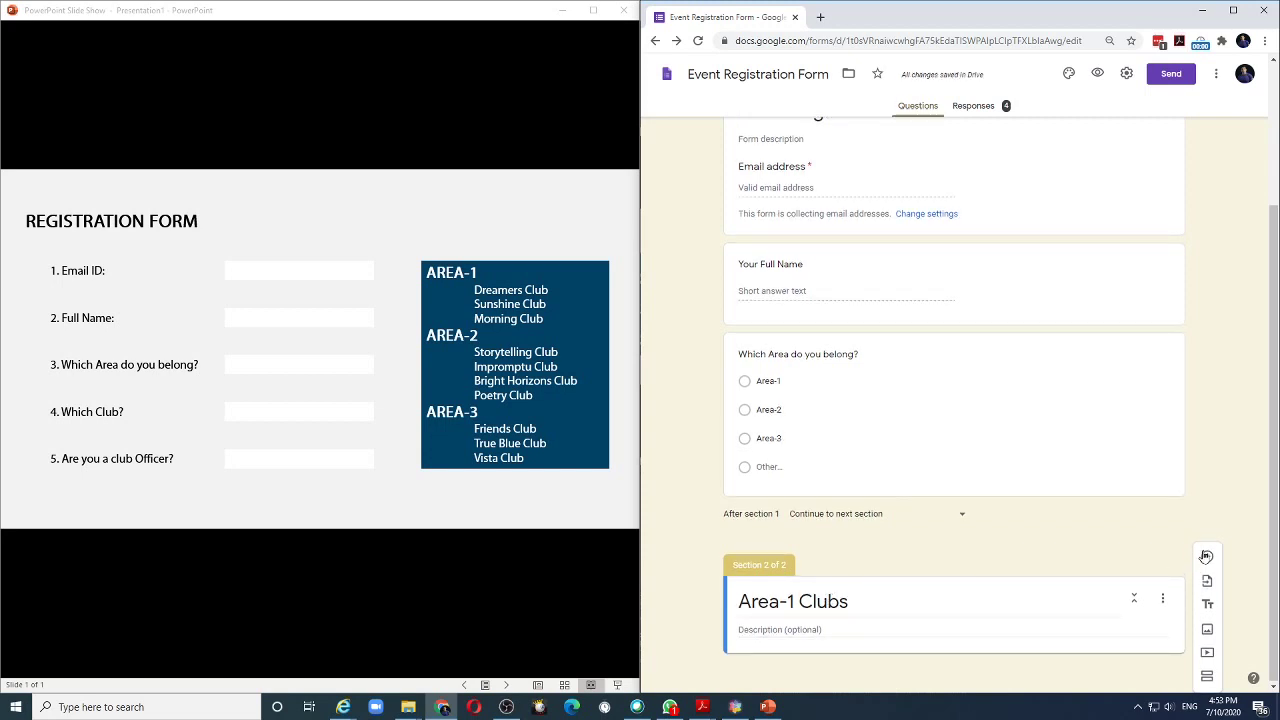
click(1207, 557)
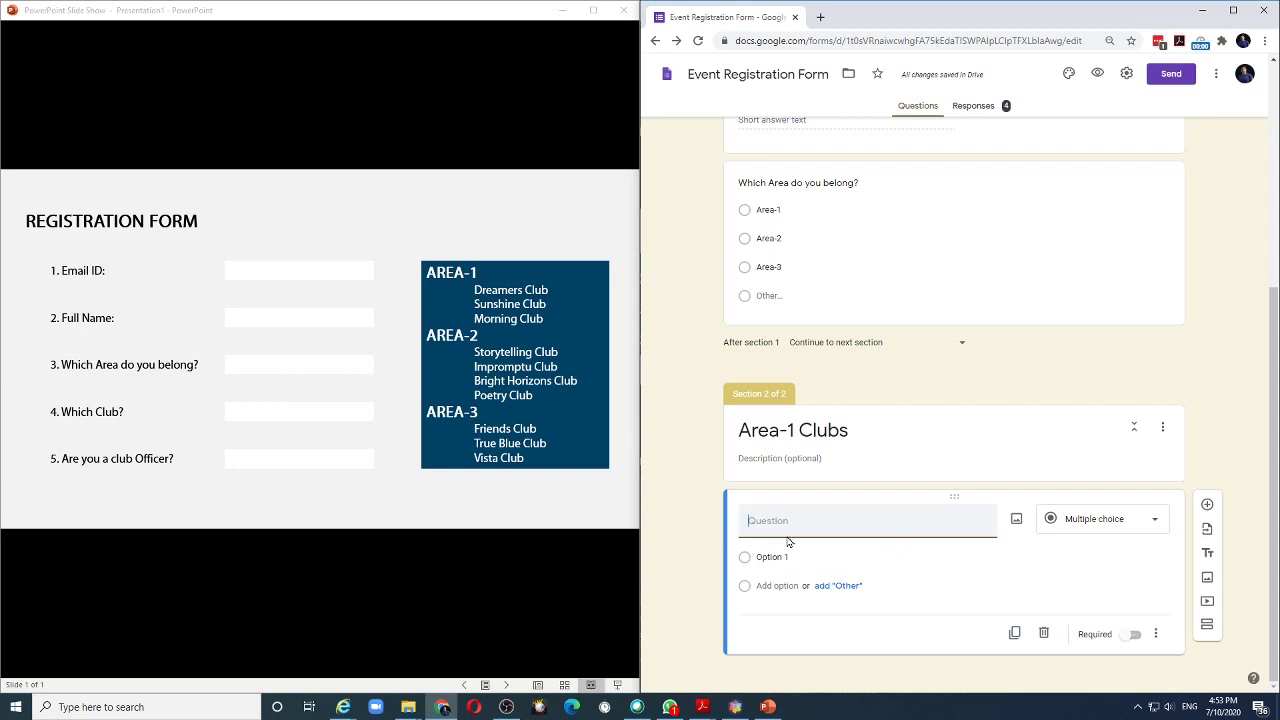
Title the question 'Which Club?' with multiple-choice options Dreamers Club, Sunshine Club and Morning Club.
text(Which Club?)
click(772, 557)
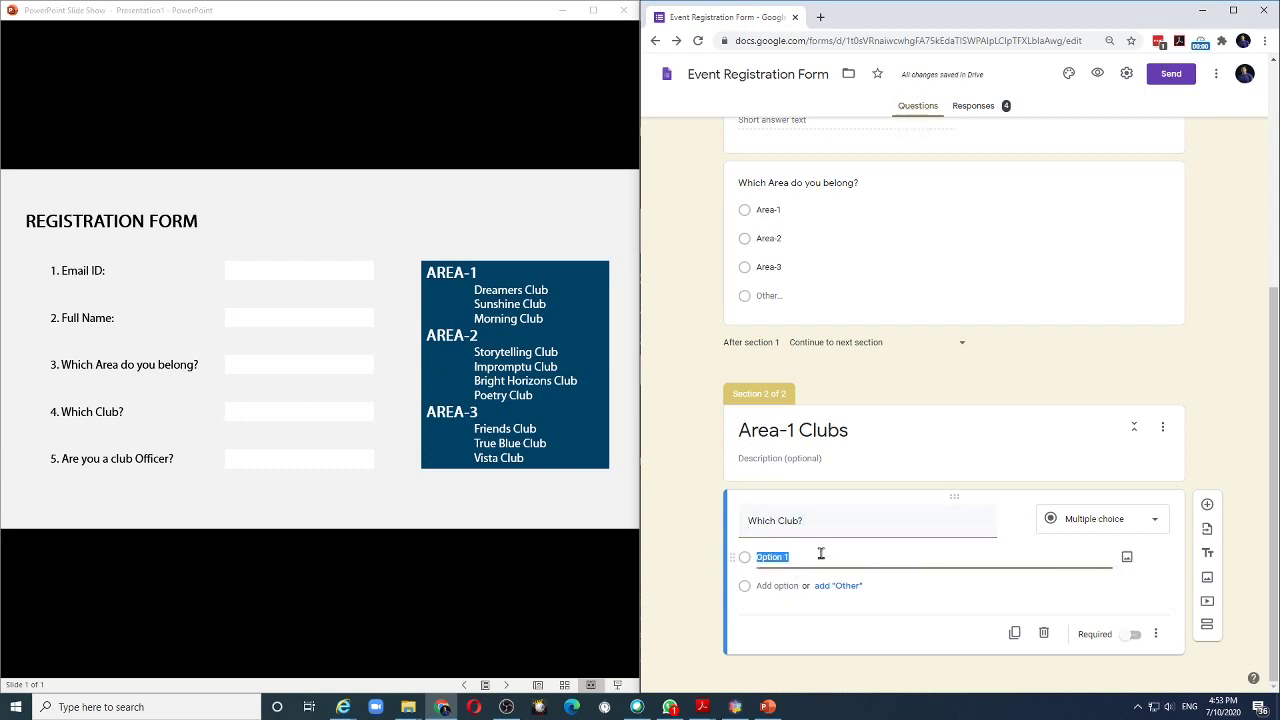
text(Dreamers Club)
click(786, 585)
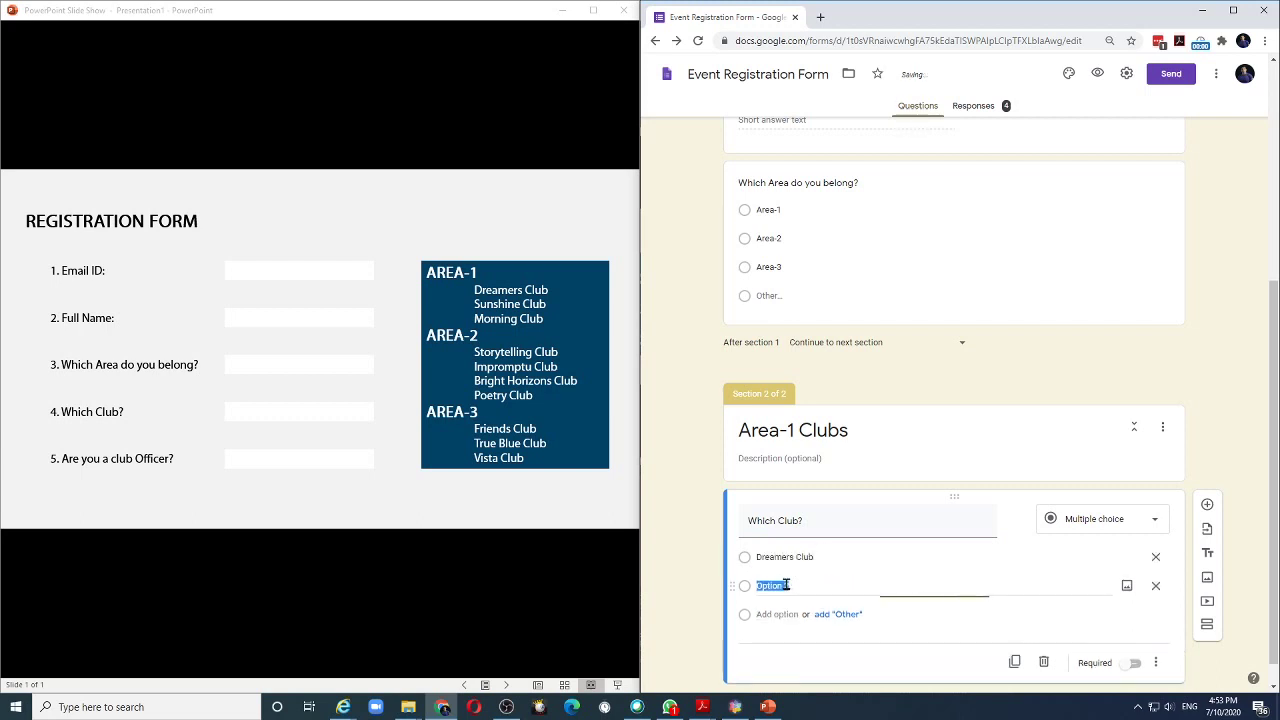
text(Sunshine)
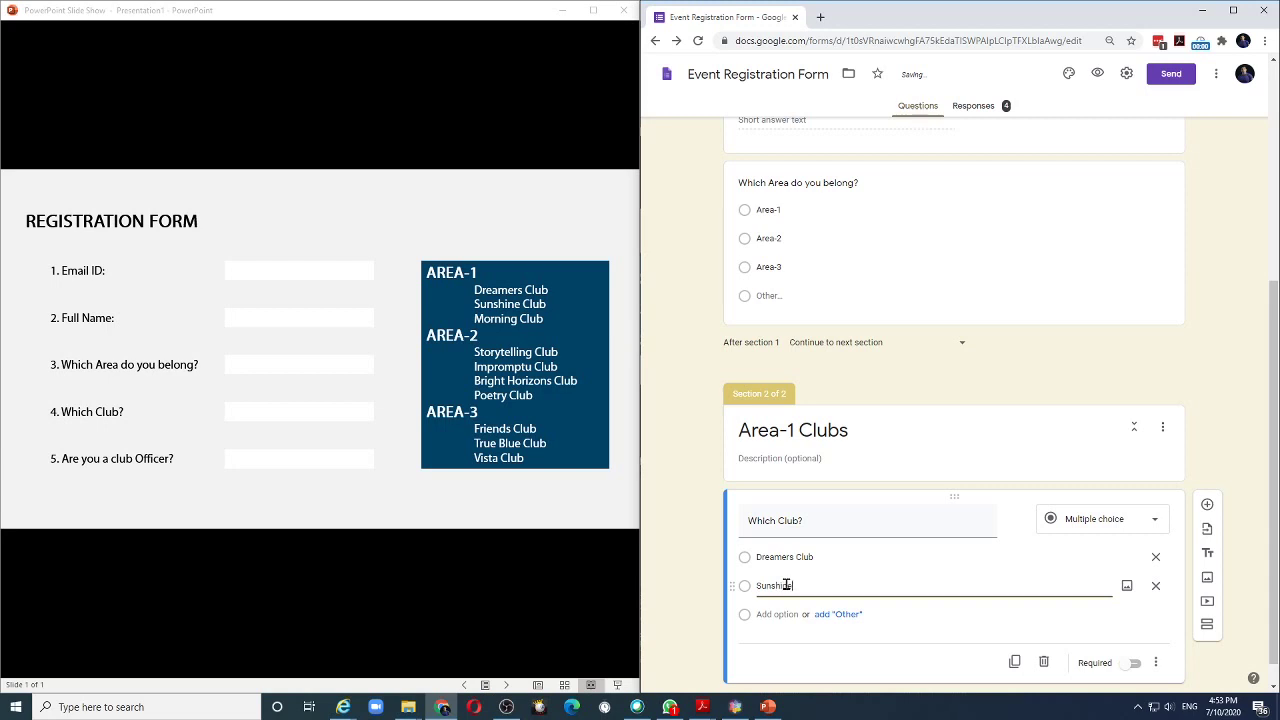
text( Club)
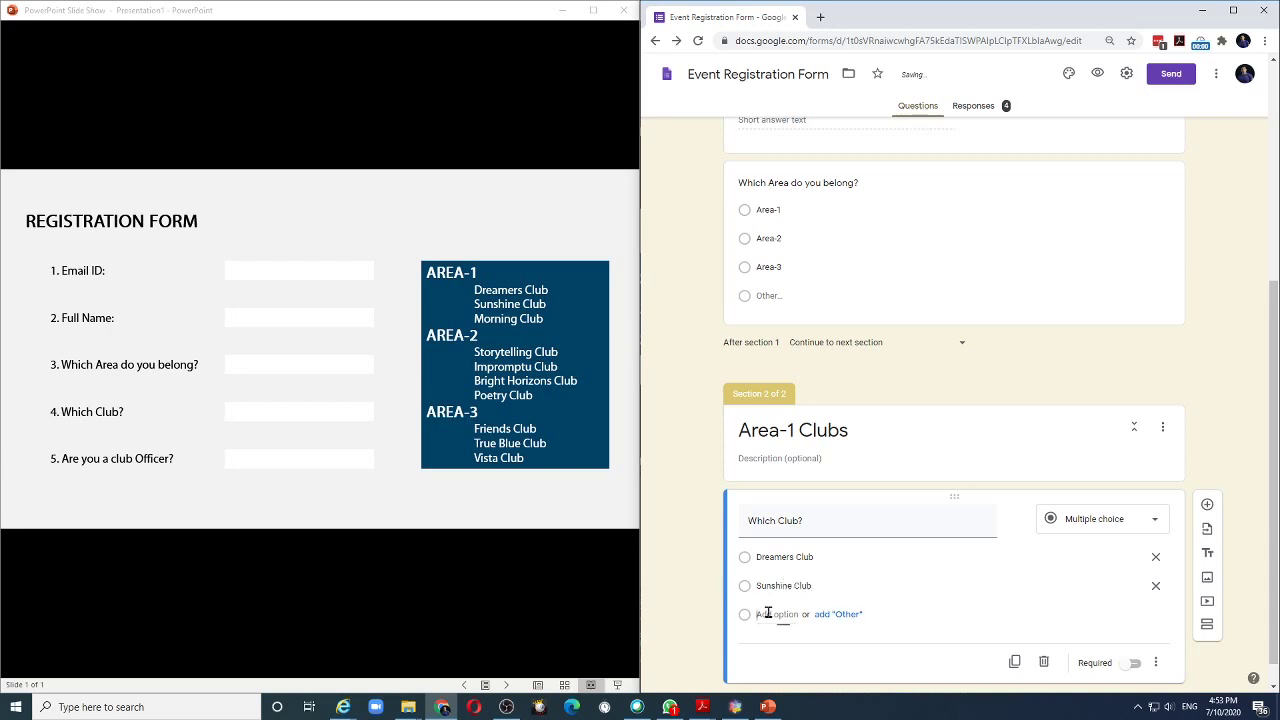
click(770, 614)
text(Morning C)
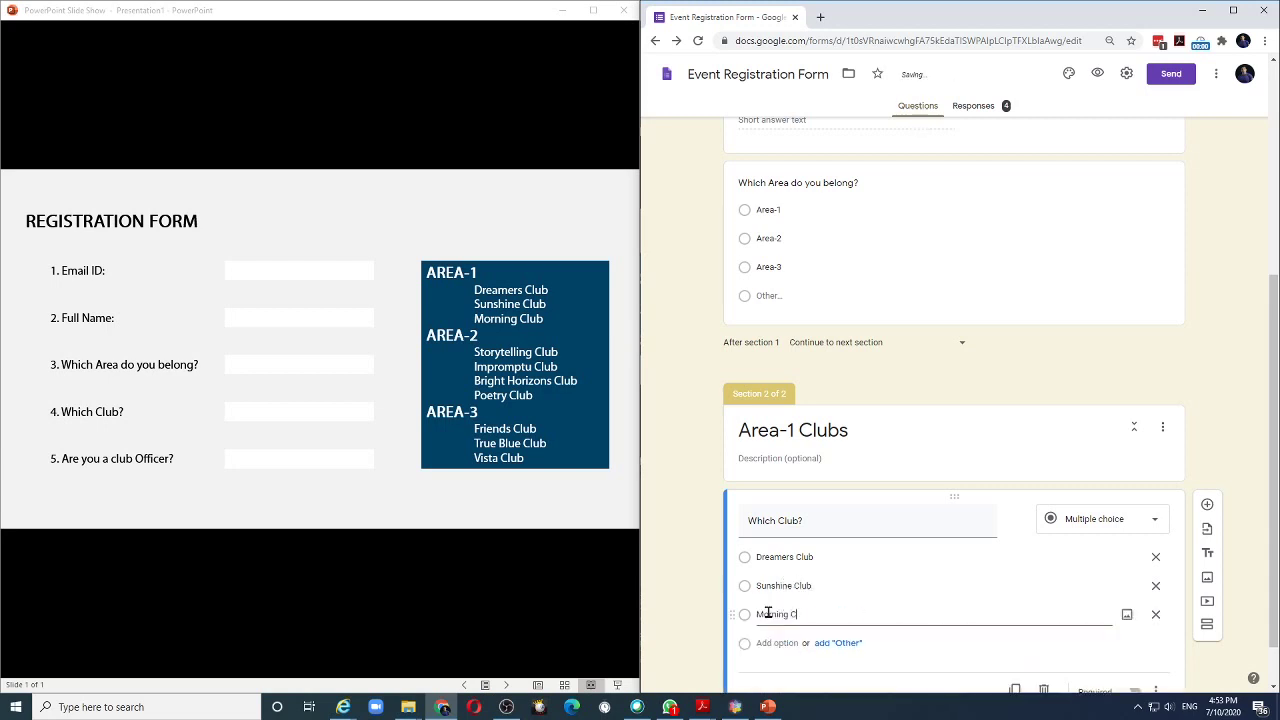
text(lub)
click(1155, 522)
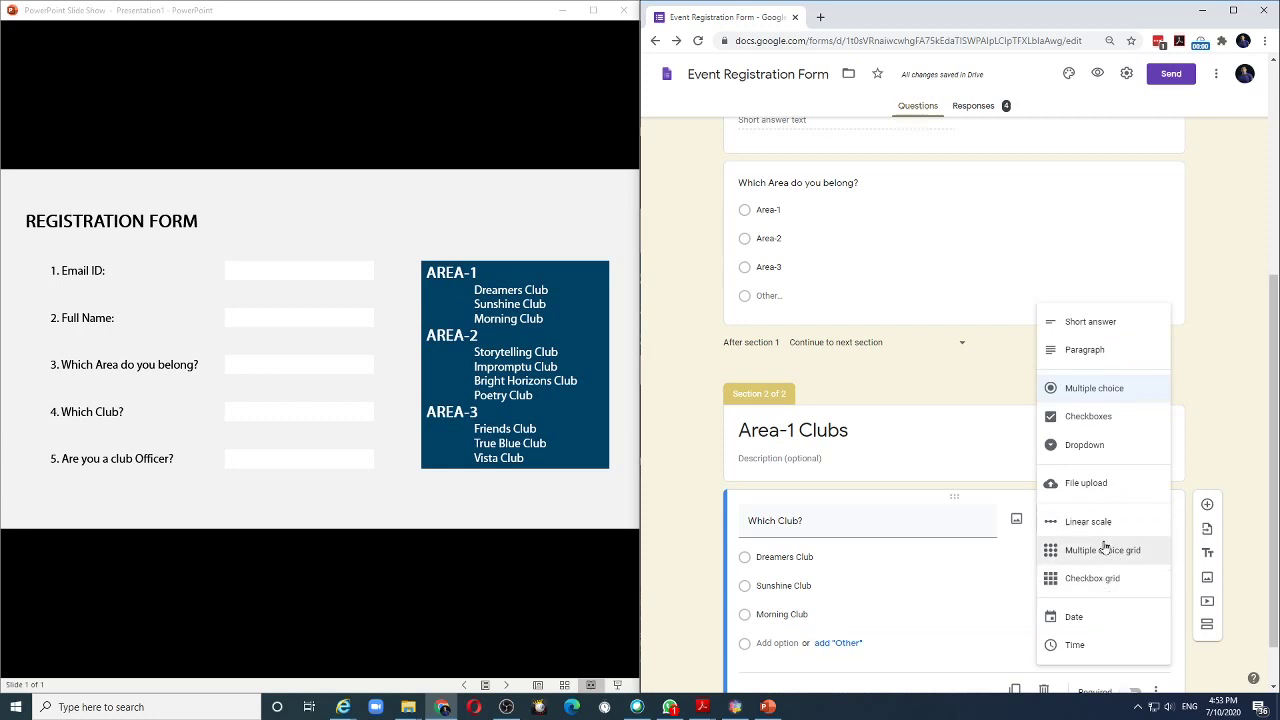
click(1102, 395)
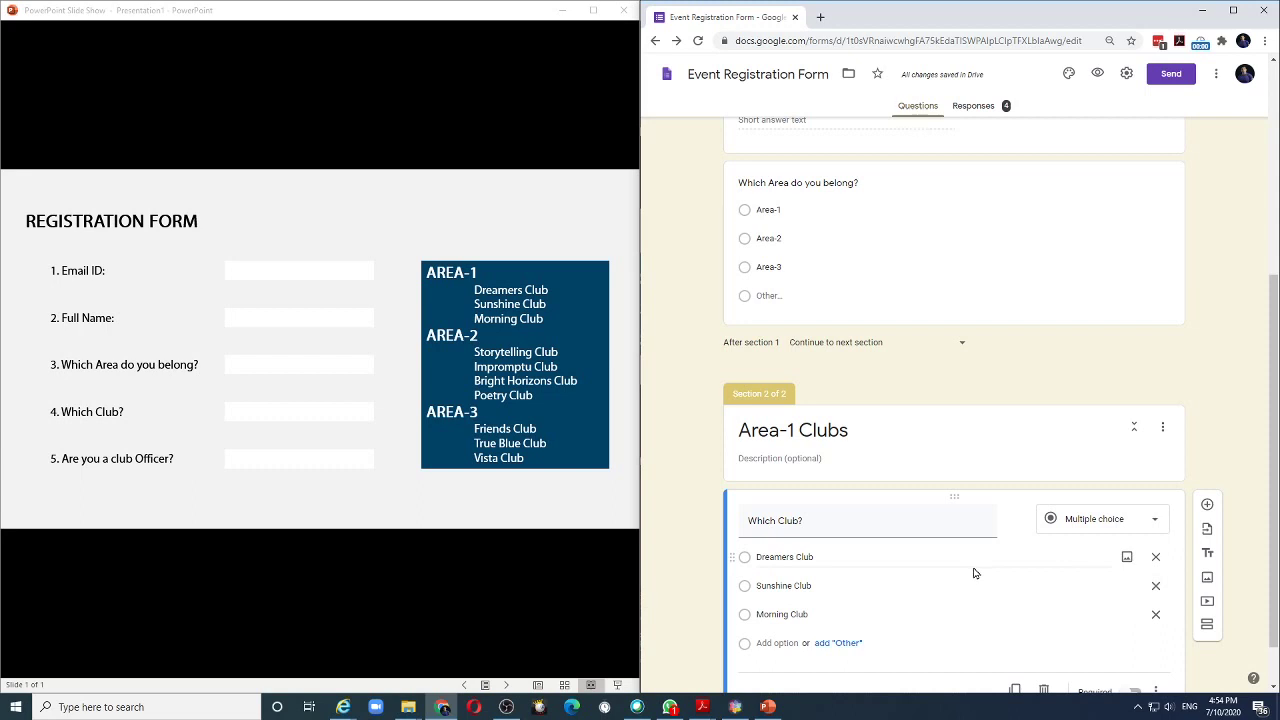
scroll(1239, 651, down, 1)
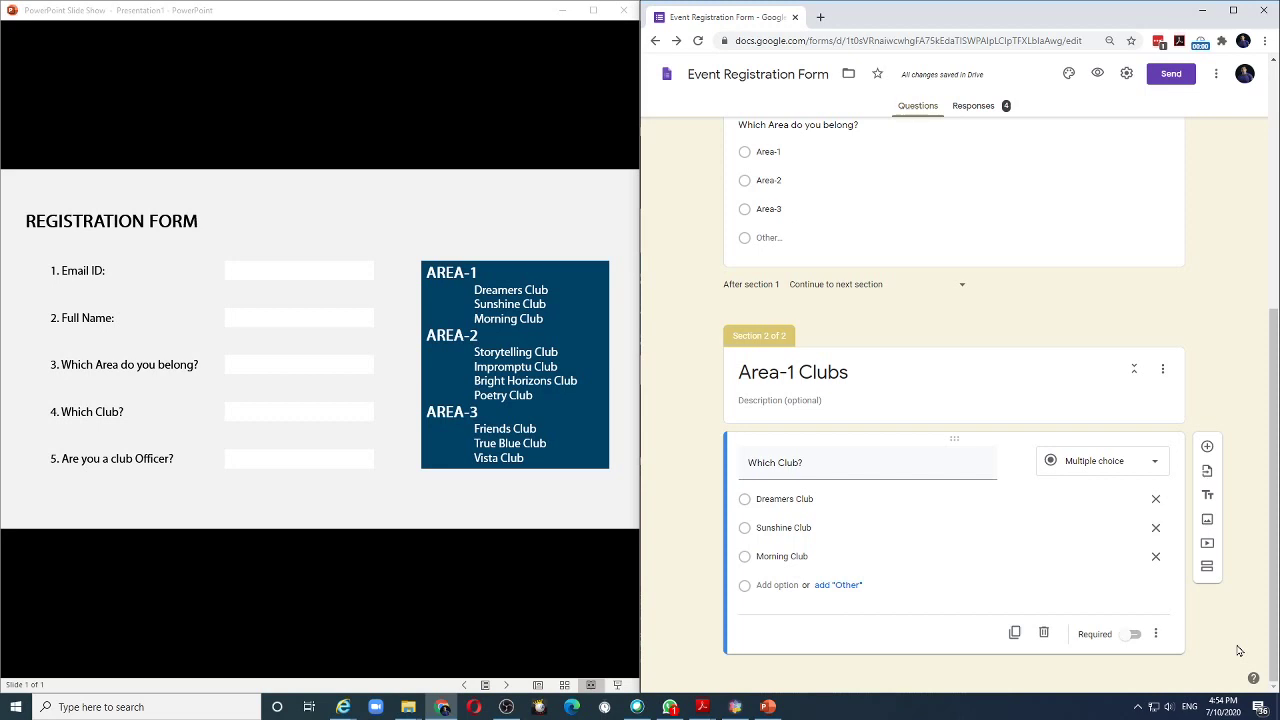
Add a third section titled 'Area-2 Clubs'.
click(1207, 567)
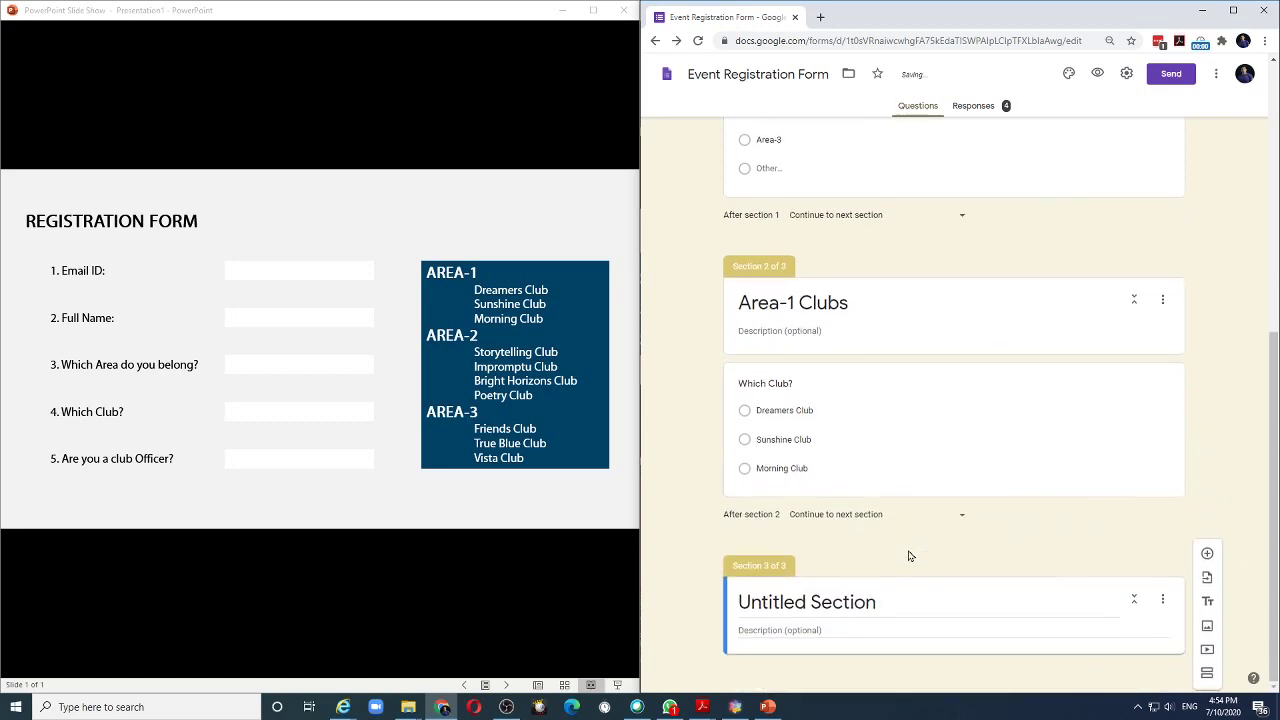
click(755, 622)
text(Area-2 Clubs)
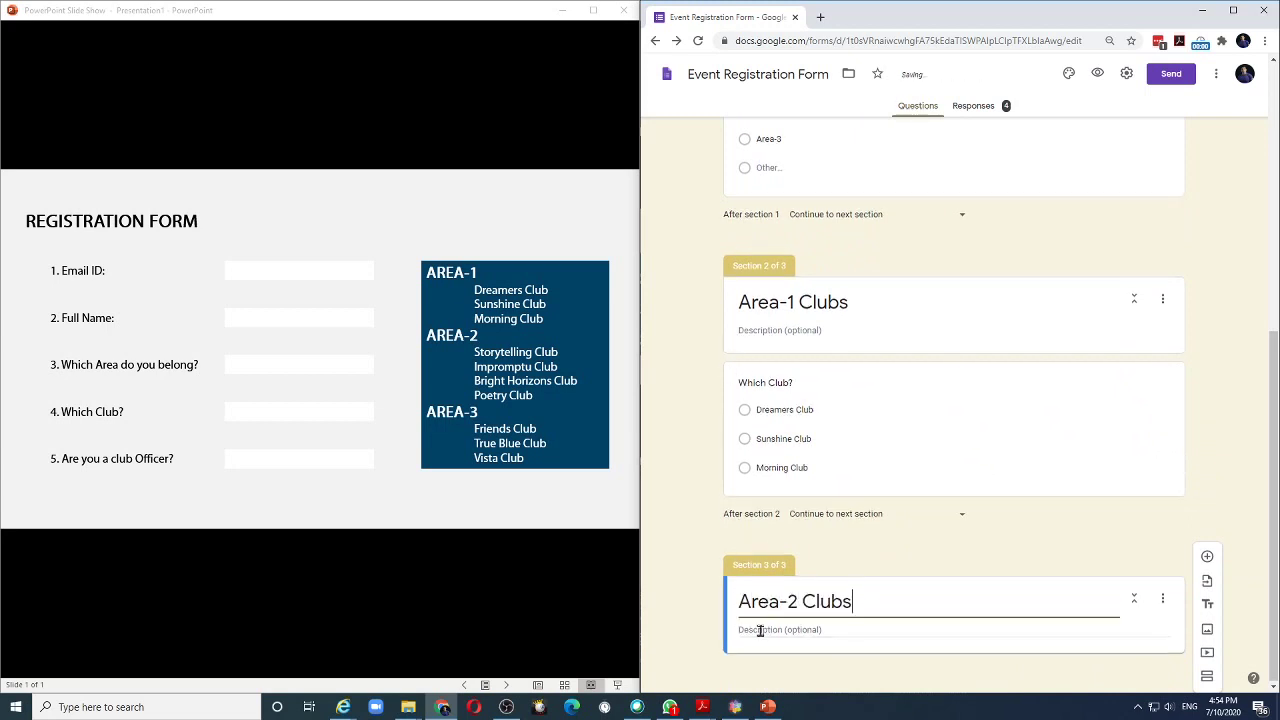
Add a 'Which Club?' question listing Storytelling, Impromptu, Bright Horizons and Poetry Club.
click(1207, 556)
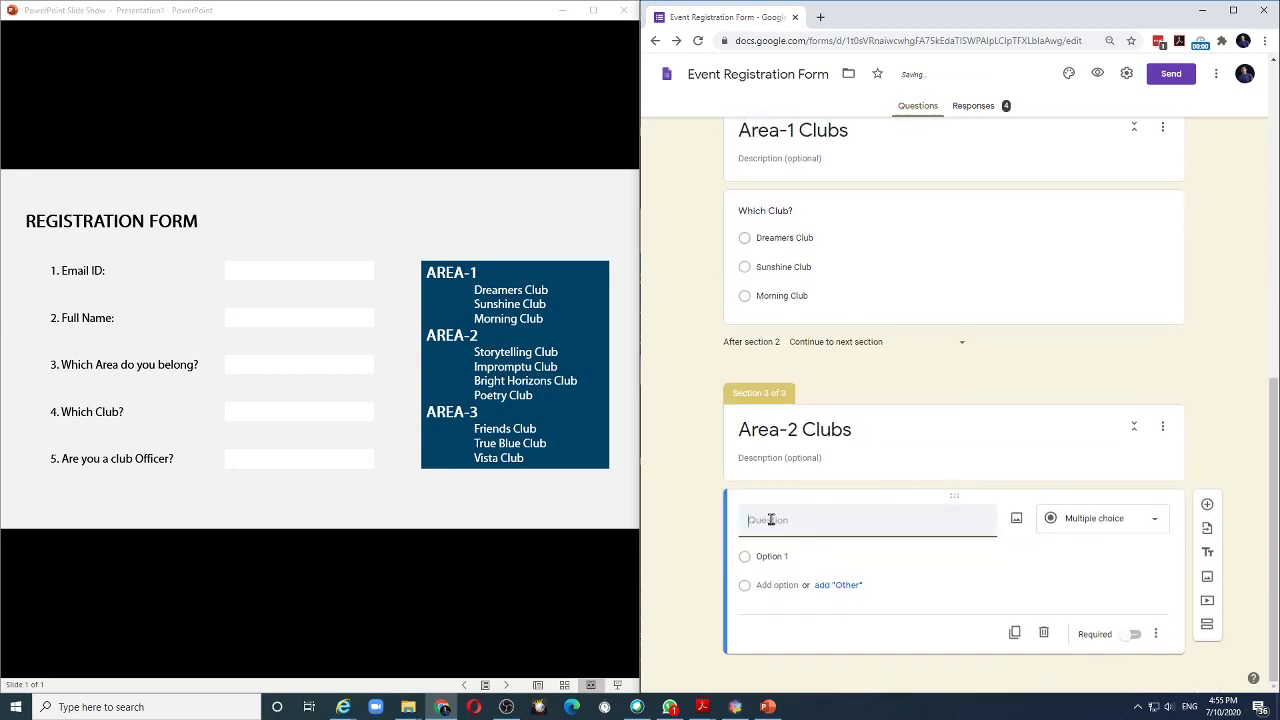
text(Which Club?)
click(770, 556)
text(Storytelling Club)
key(Return)
text(Impromptu Club)
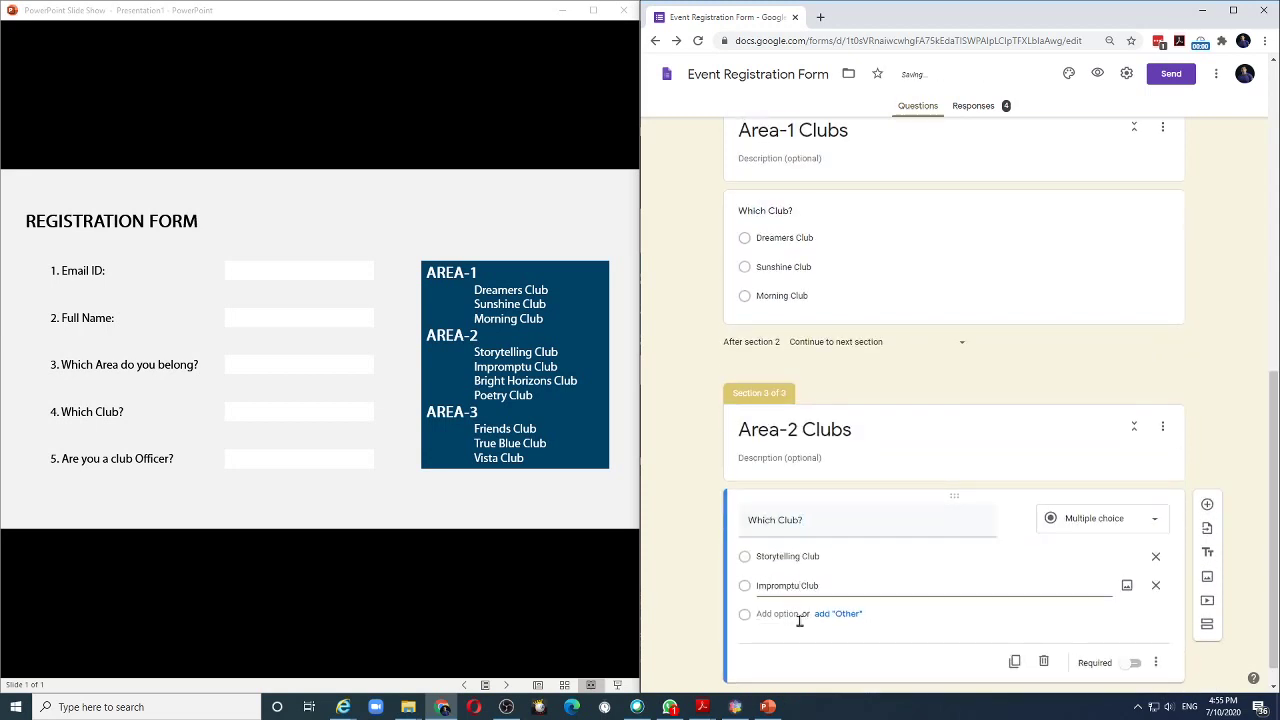
key(Return)
text(Bright Horizons Club)
key(Return)
text(Poetry Club)
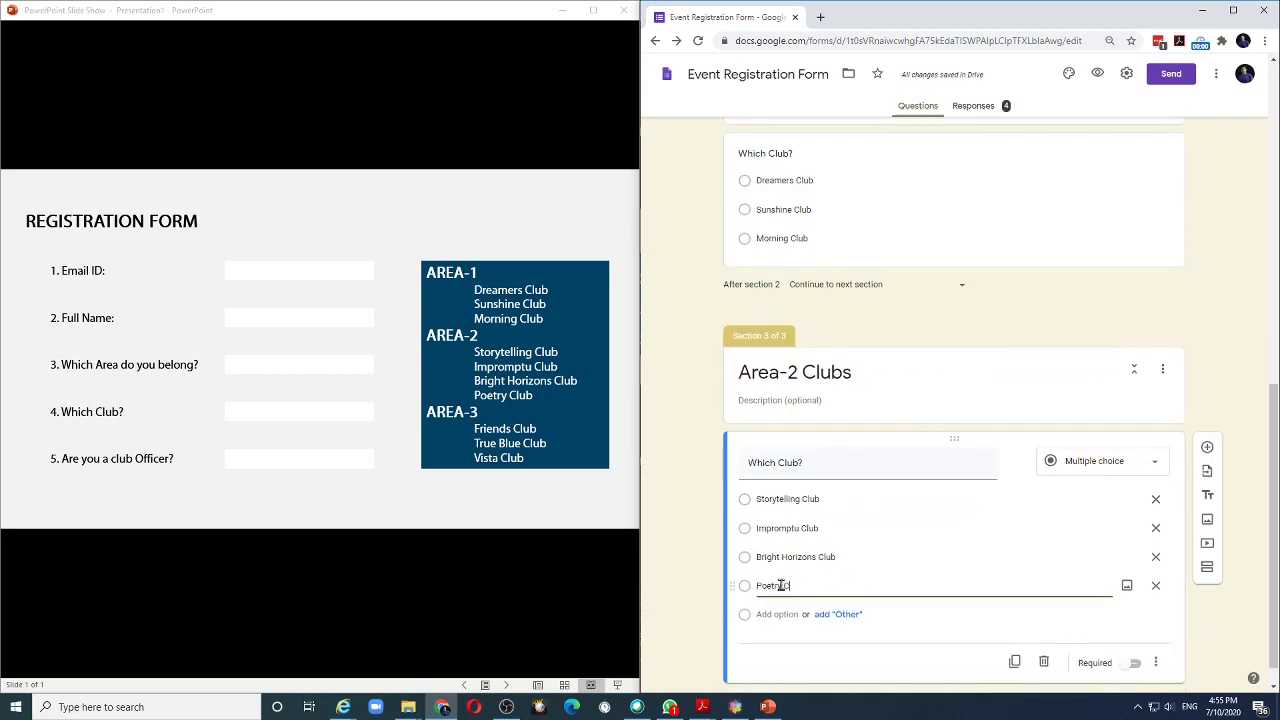
click(689, 409)
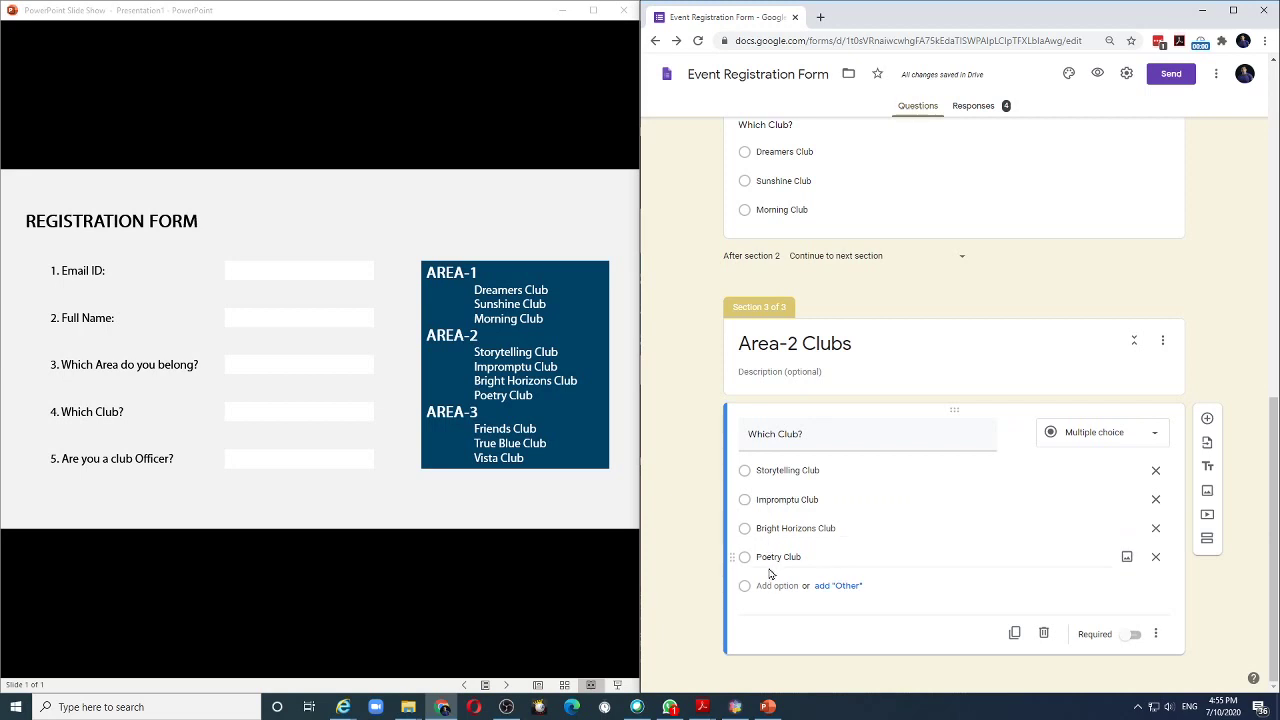
Add a fourth section 'Area-3 Clubs' with a 'Which Club?' question.
click(1212, 548)
text(Area)
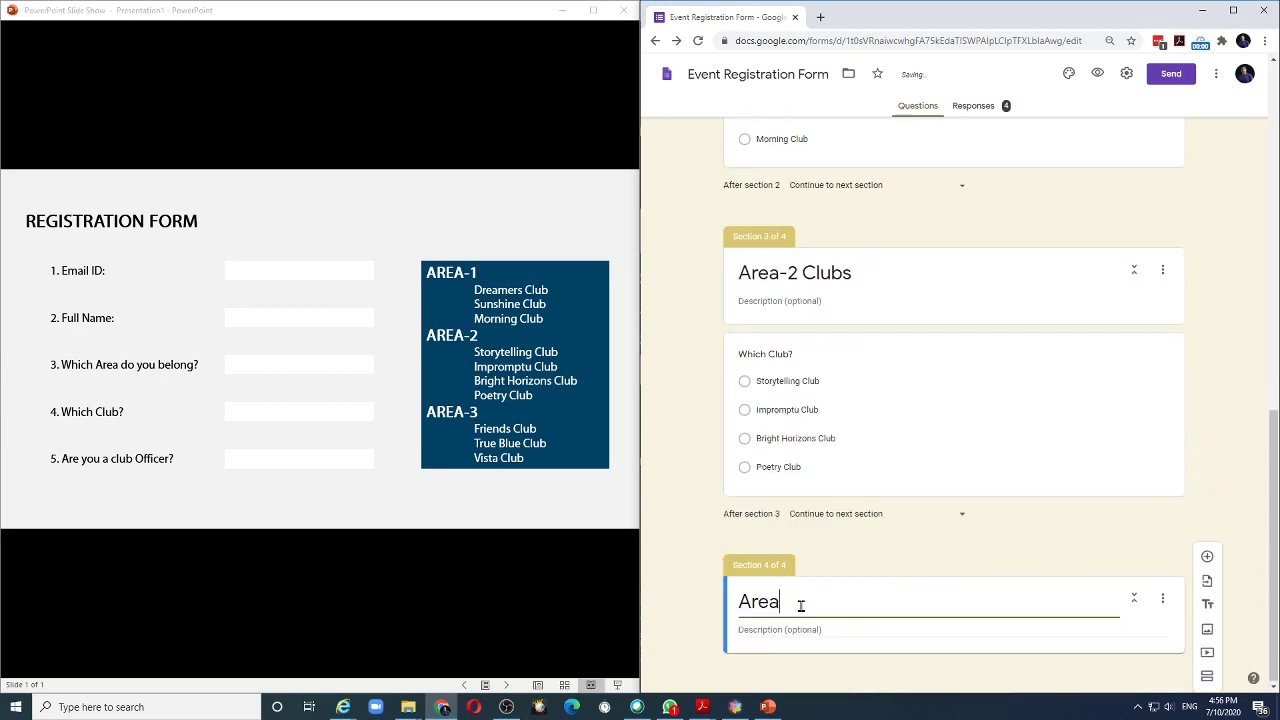
text(-3 Clubs)
click(1207, 556)
text(Which Club?)
Fill in the options Friends Club, True Blue Club and Vista Club.
click(782, 557)
text(Fr)
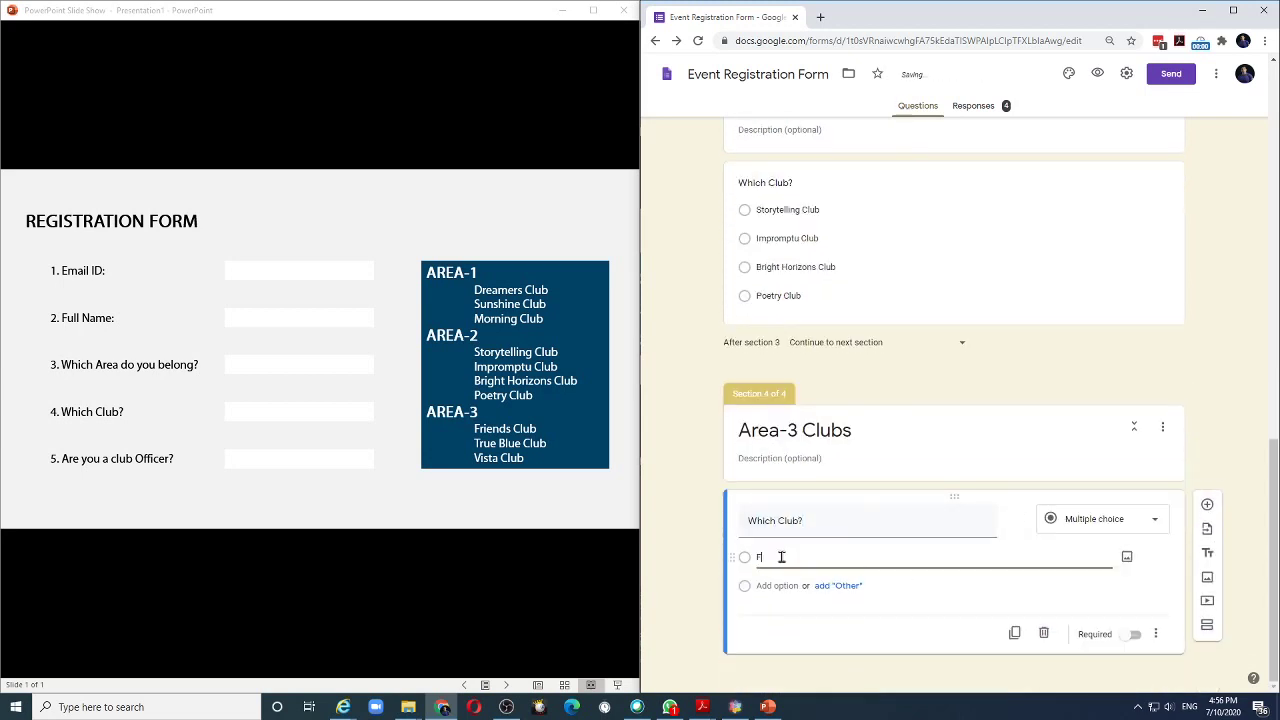
text(iends Club)
click(777, 585)
text(True Blue Club)
click(778, 614)
text(Vi)
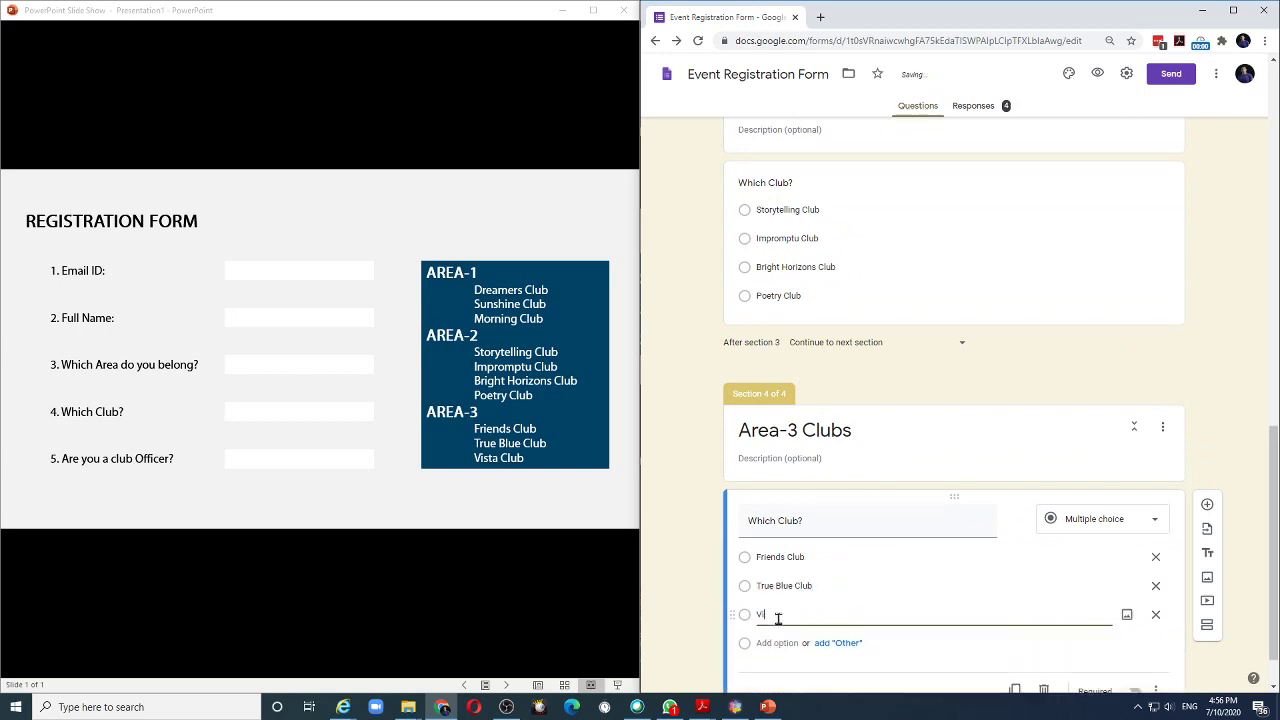
text(sta Club)
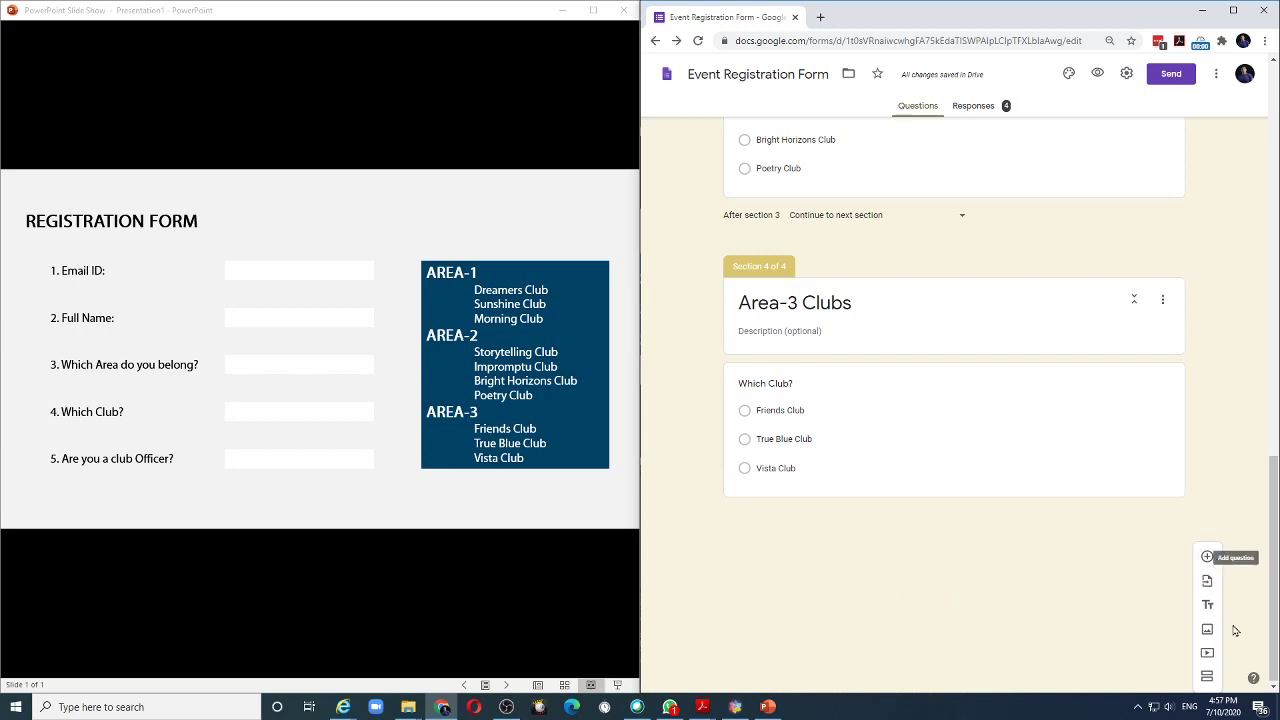
Create a 'Final Confirmation' section with the question 'Are you a club officer?' and answers Yes and No.
click(1208, 677)
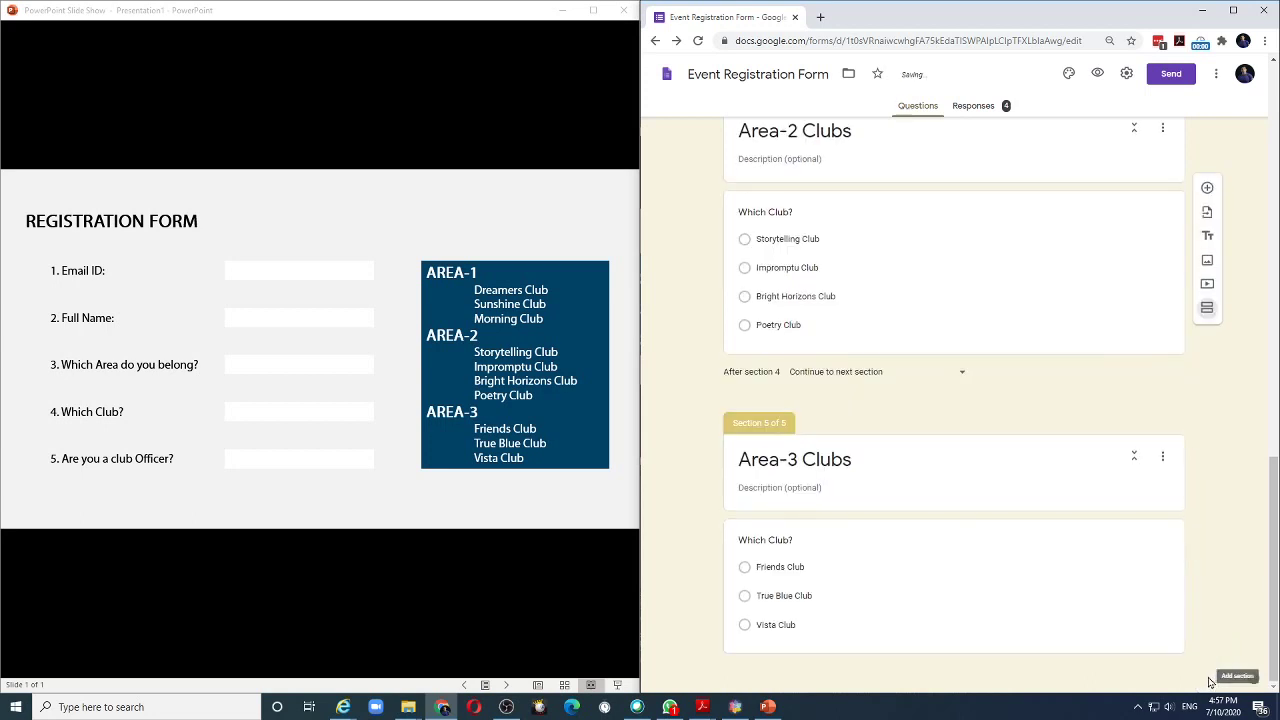
text(Fin)
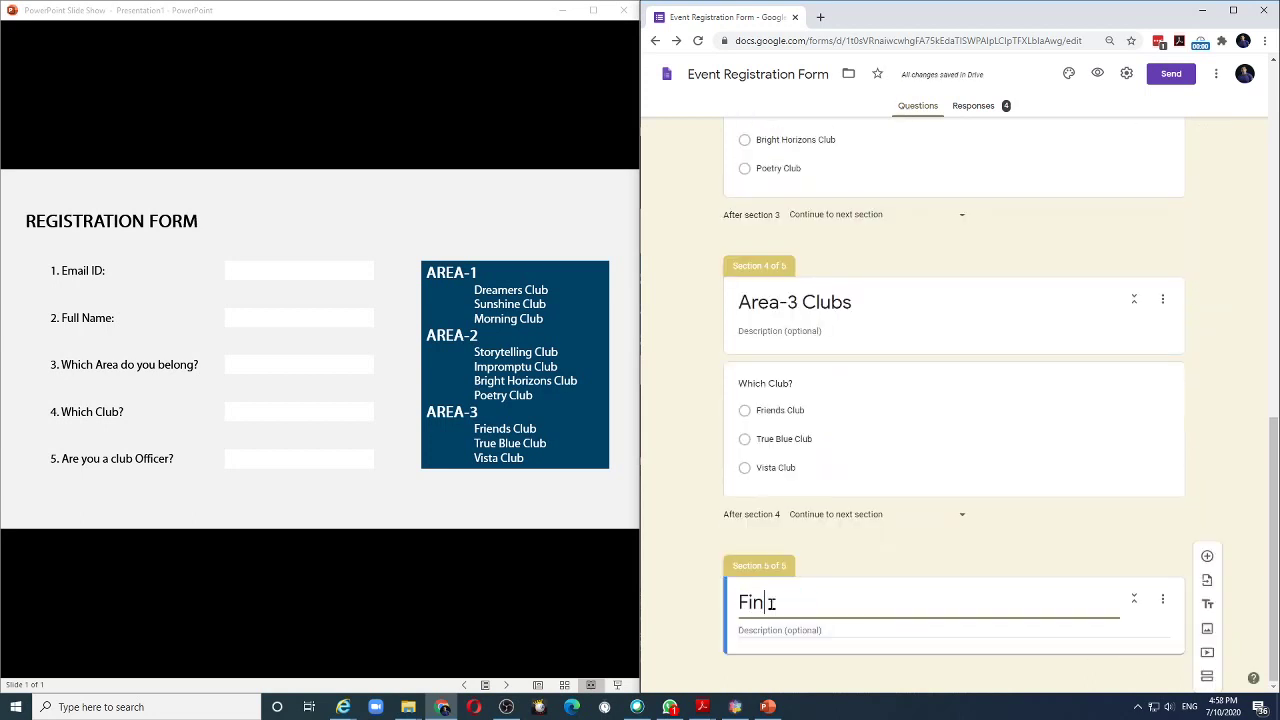
text(al Confirmation)
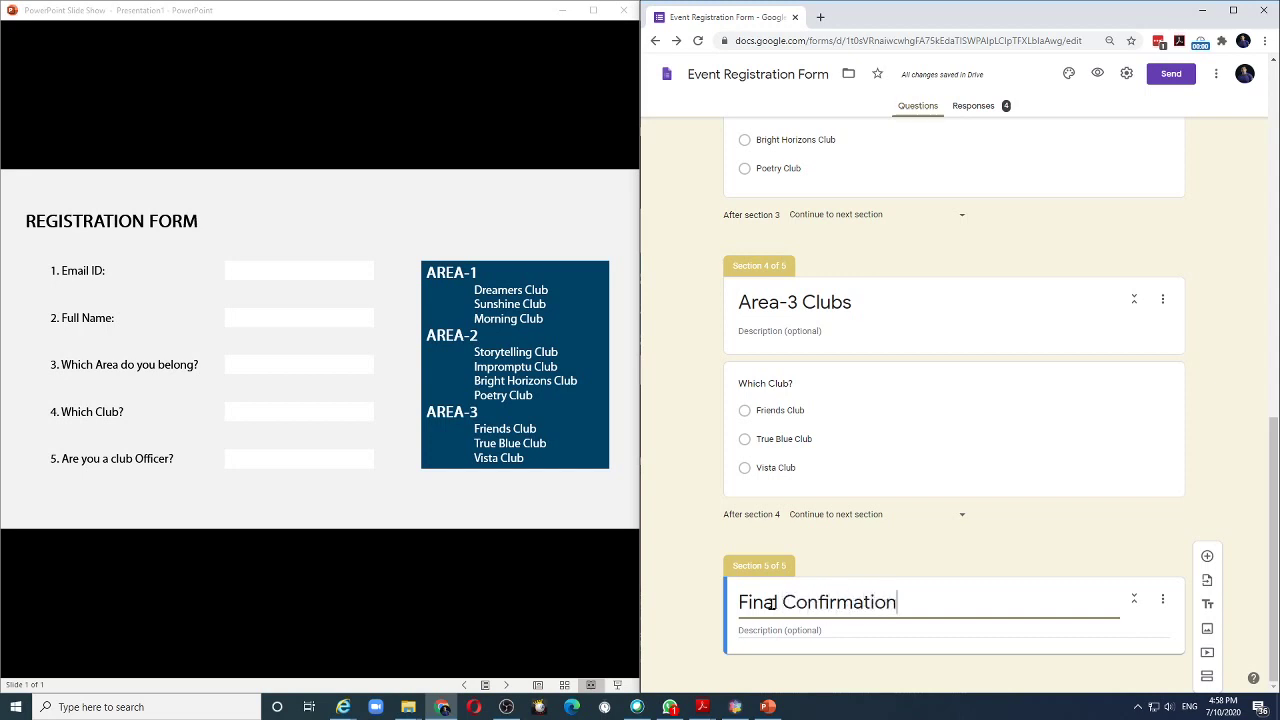
click(1207, 556)
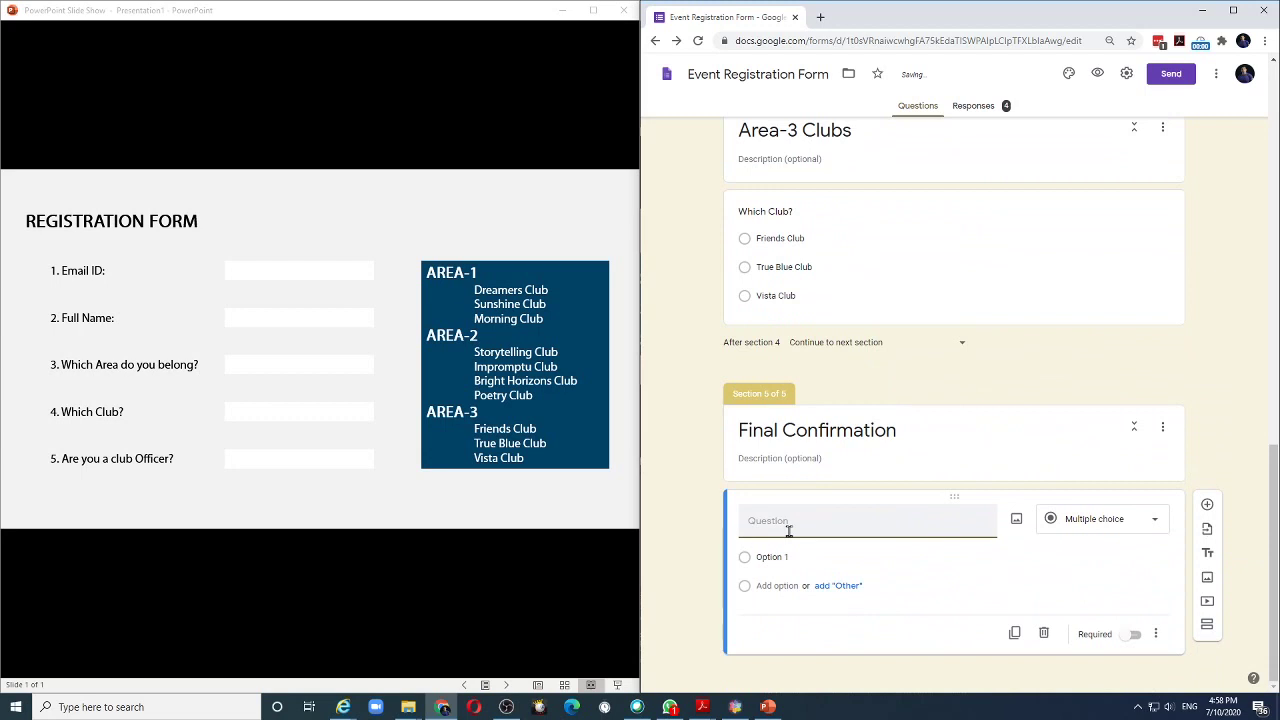
text(Are you a club officer?)
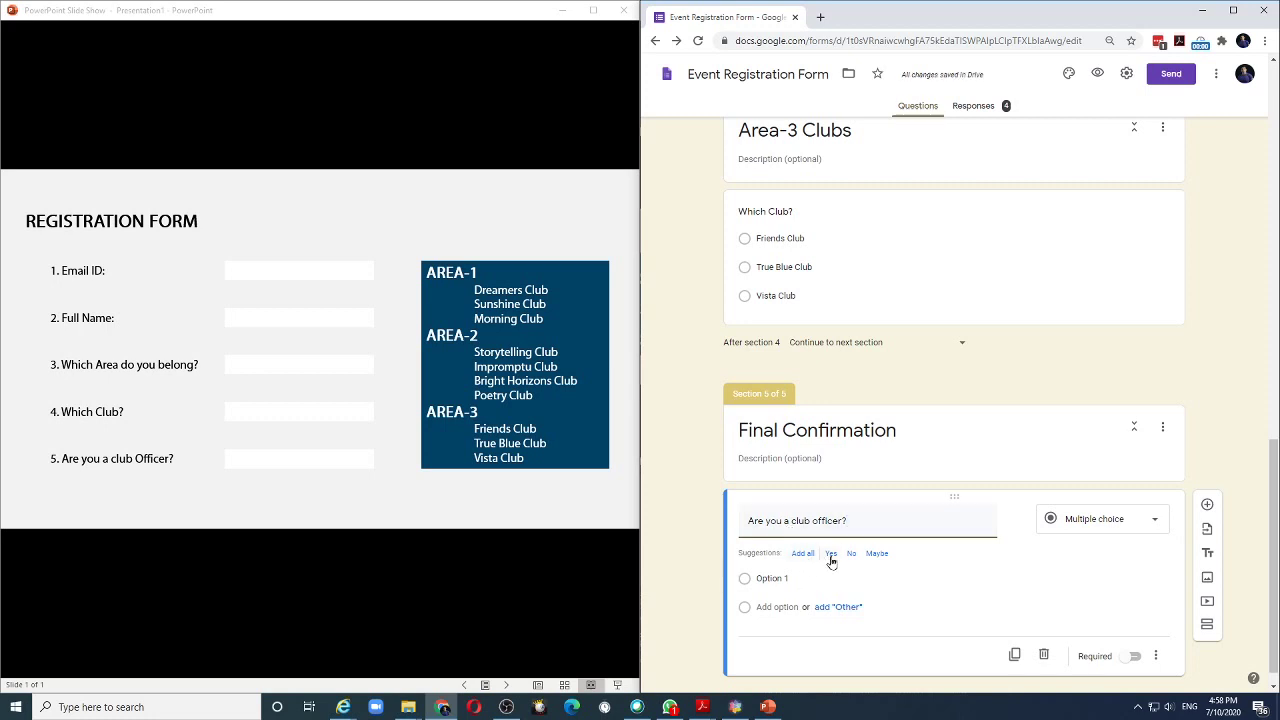
click(830, 555)
click(830, 554)
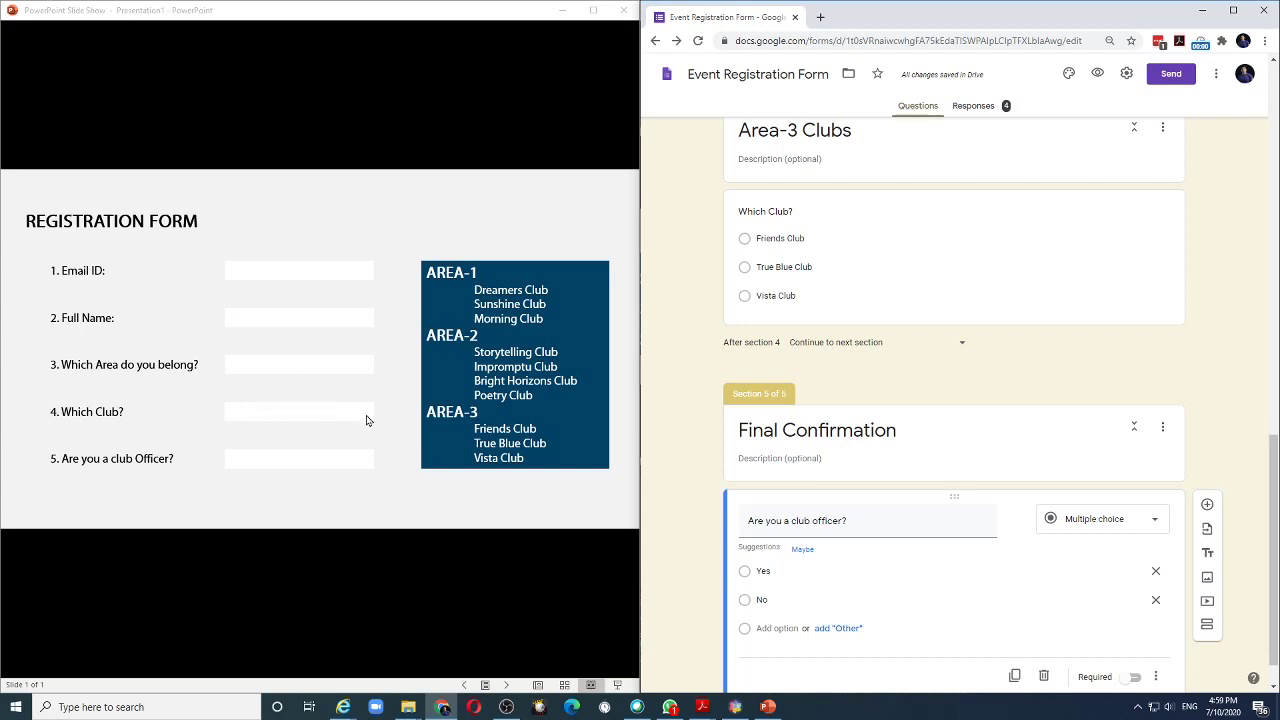
Turn on 'Go to section based on answer' for the 'Which Area do you belong?' question.
click(712, 434)
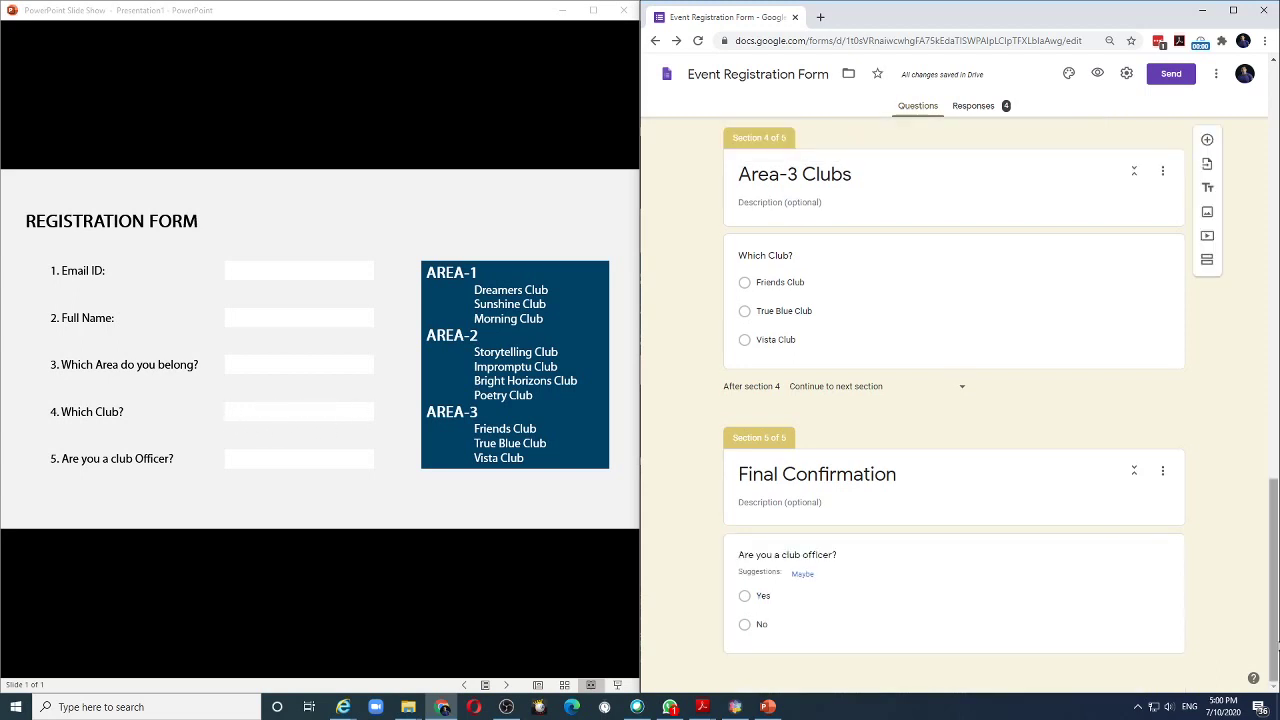
scroll(953, 400, up, 9)
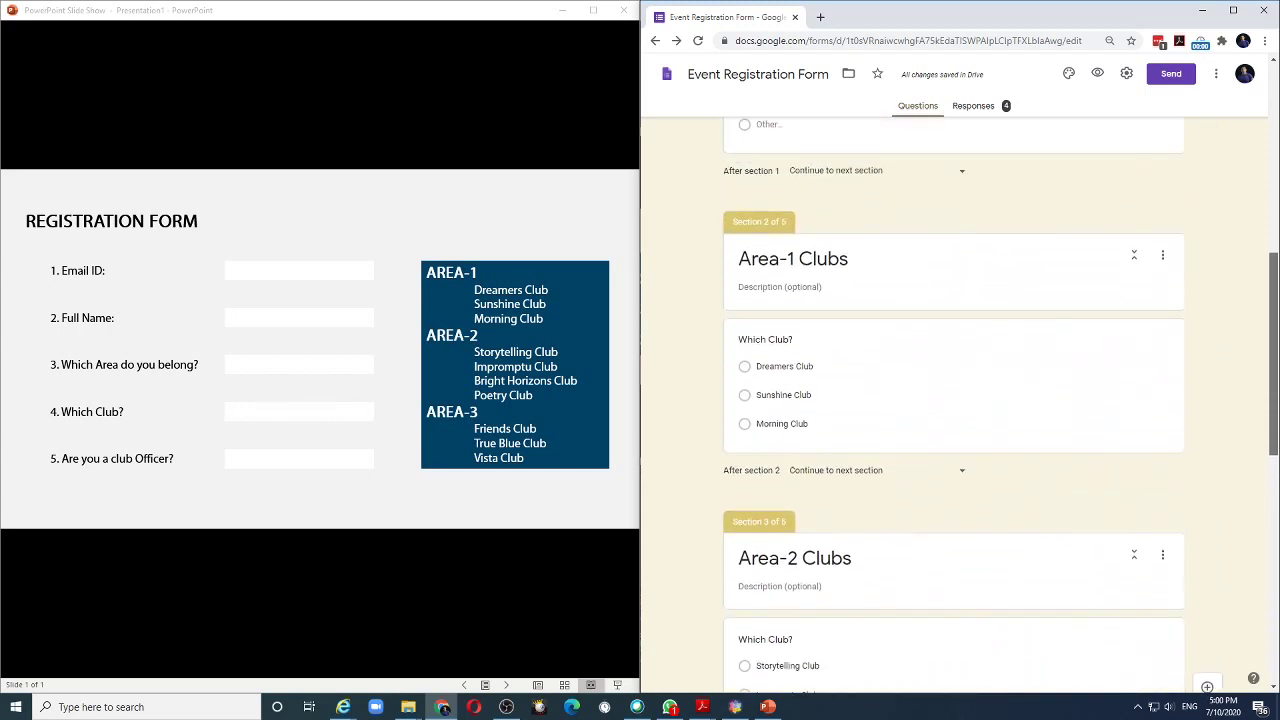
scroll(882, 478, up, 5)
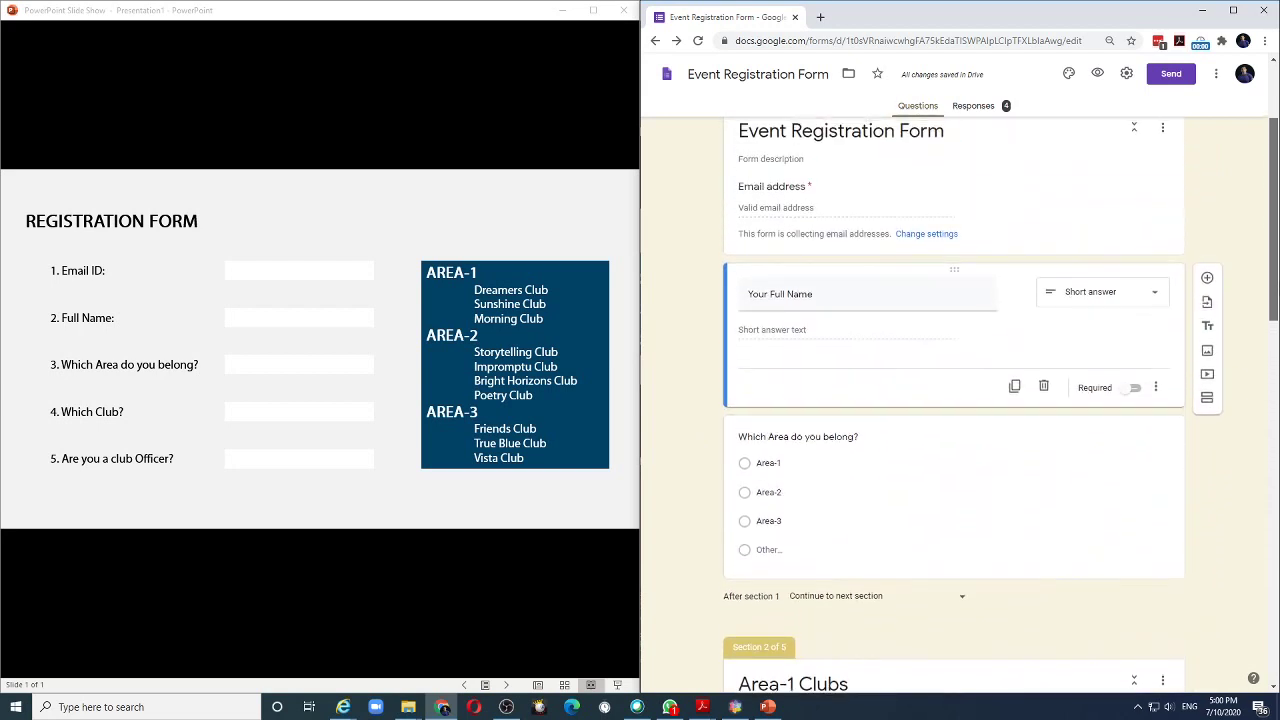
scroll(882, 478, down, 3)
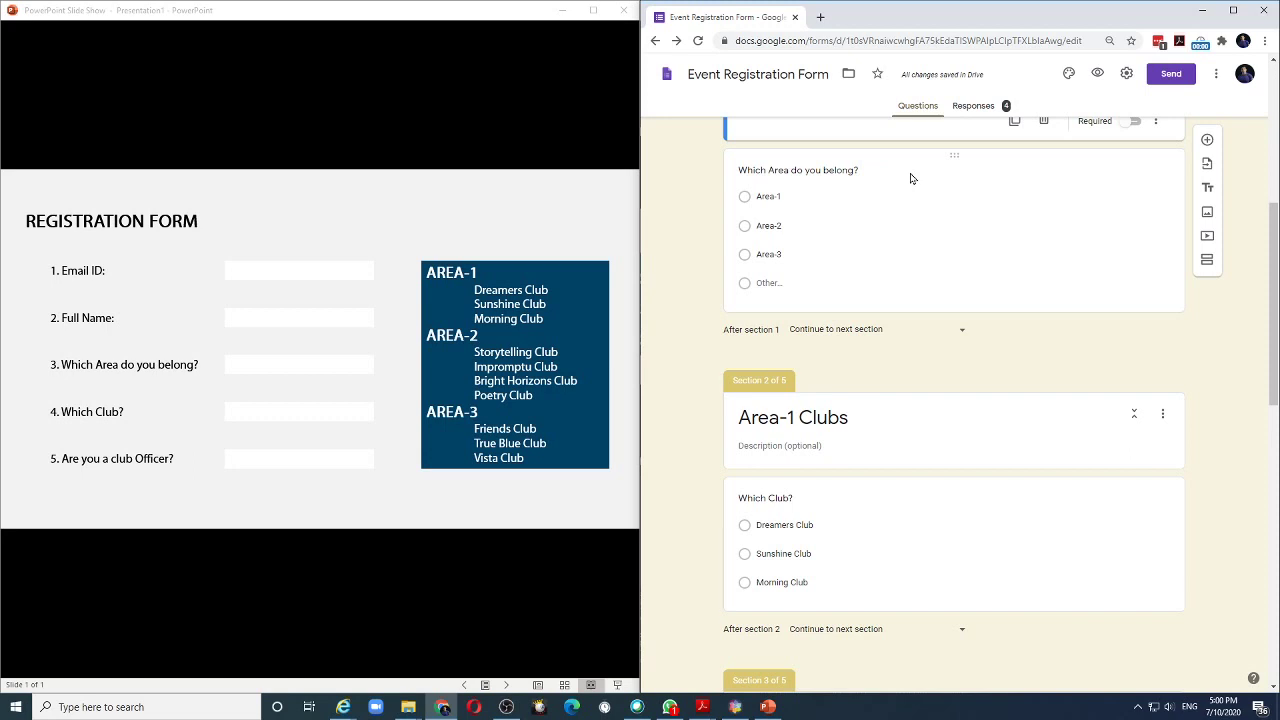
click(977, 186)
click(1156, 317)
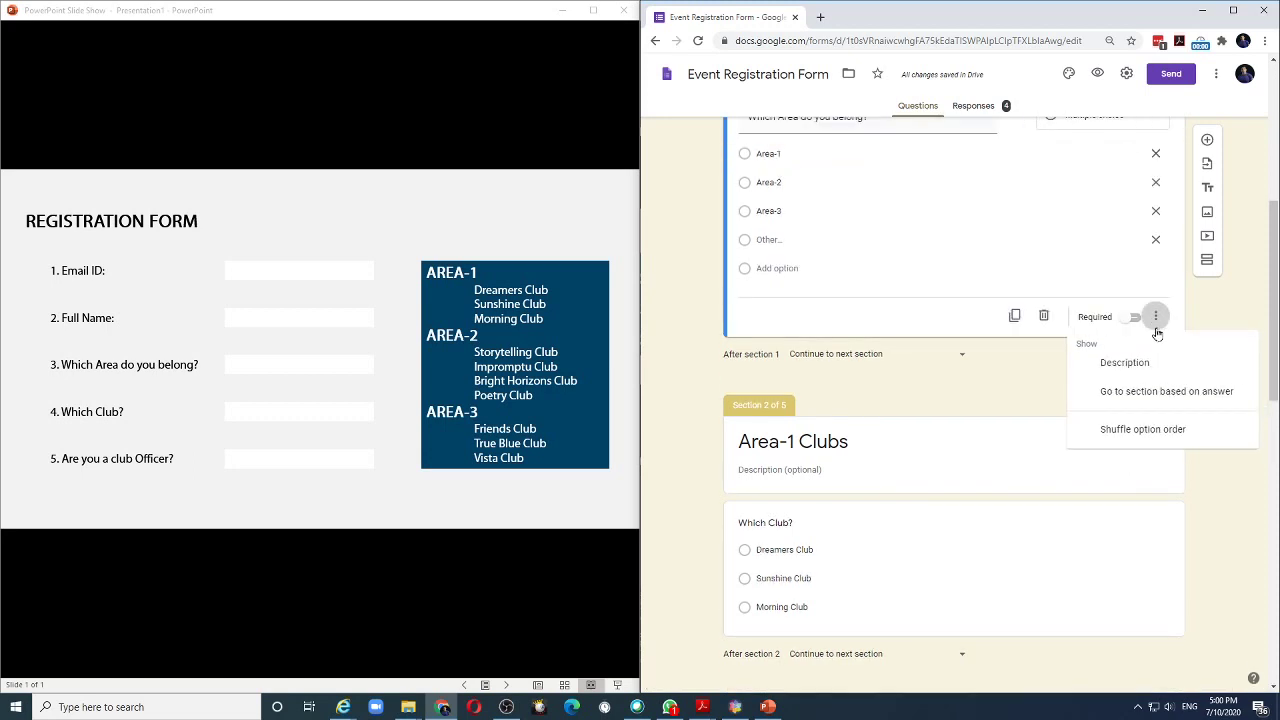
click(1155, 396)
scroll(715, 355, up, 1)
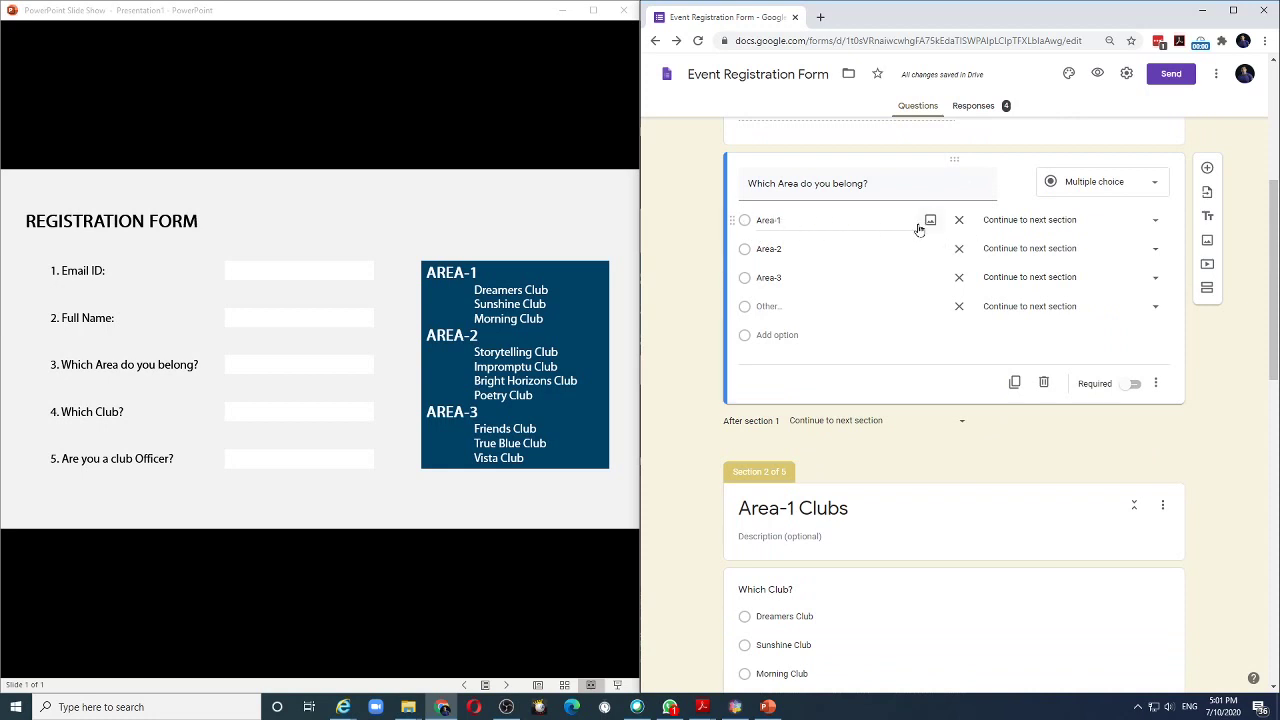
Route Area-1, Area-2, Area-3 to their club sections and Other to Final Confirmation.
click(1157, 222)
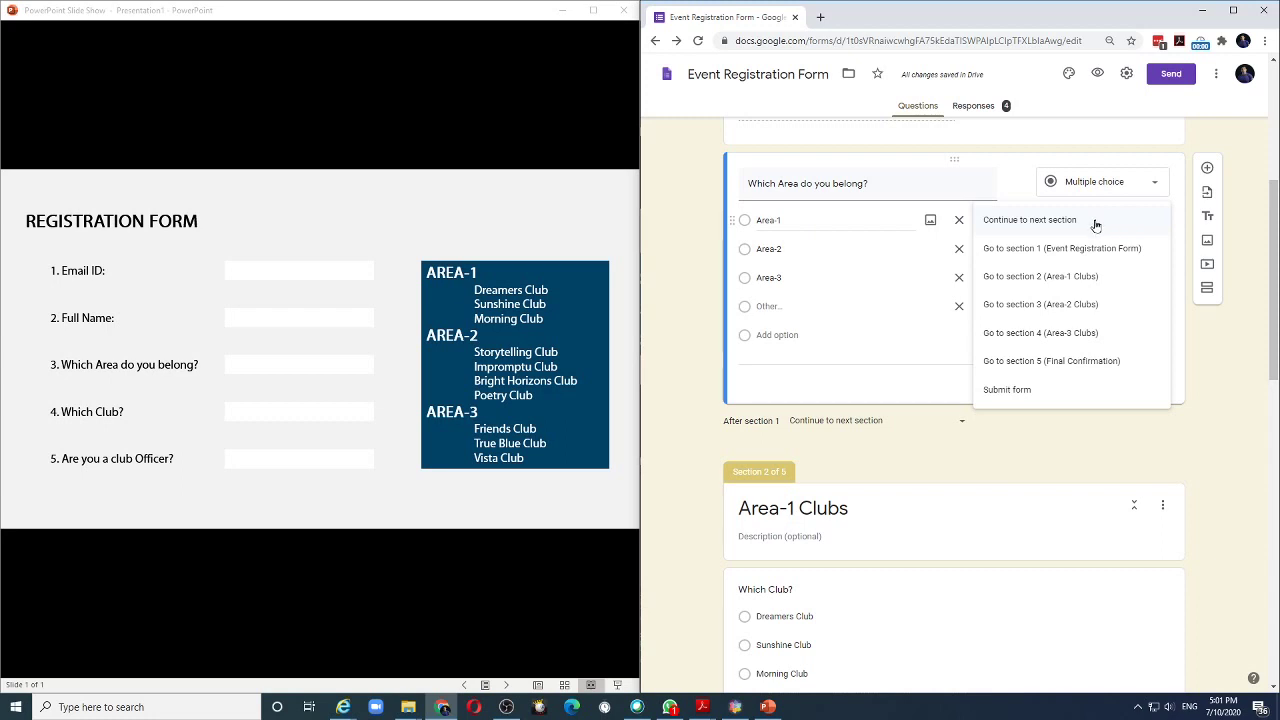
click(1021, 276)
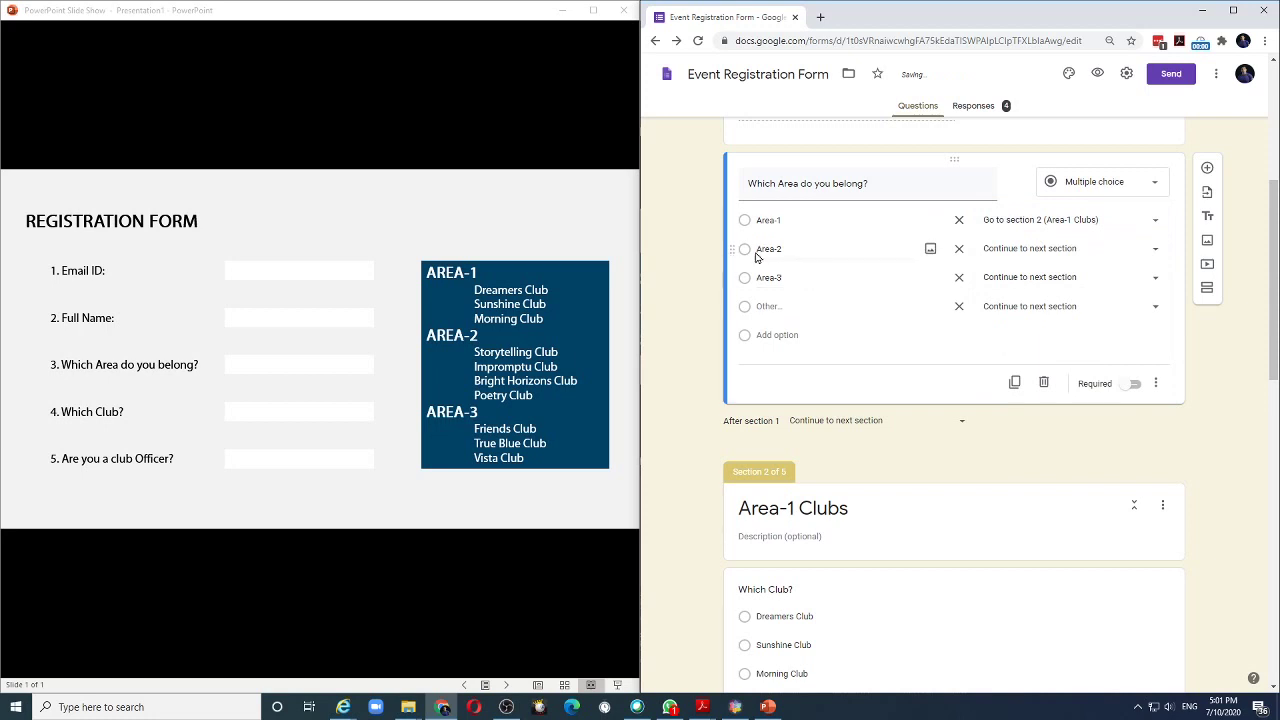
click(1157, 256)
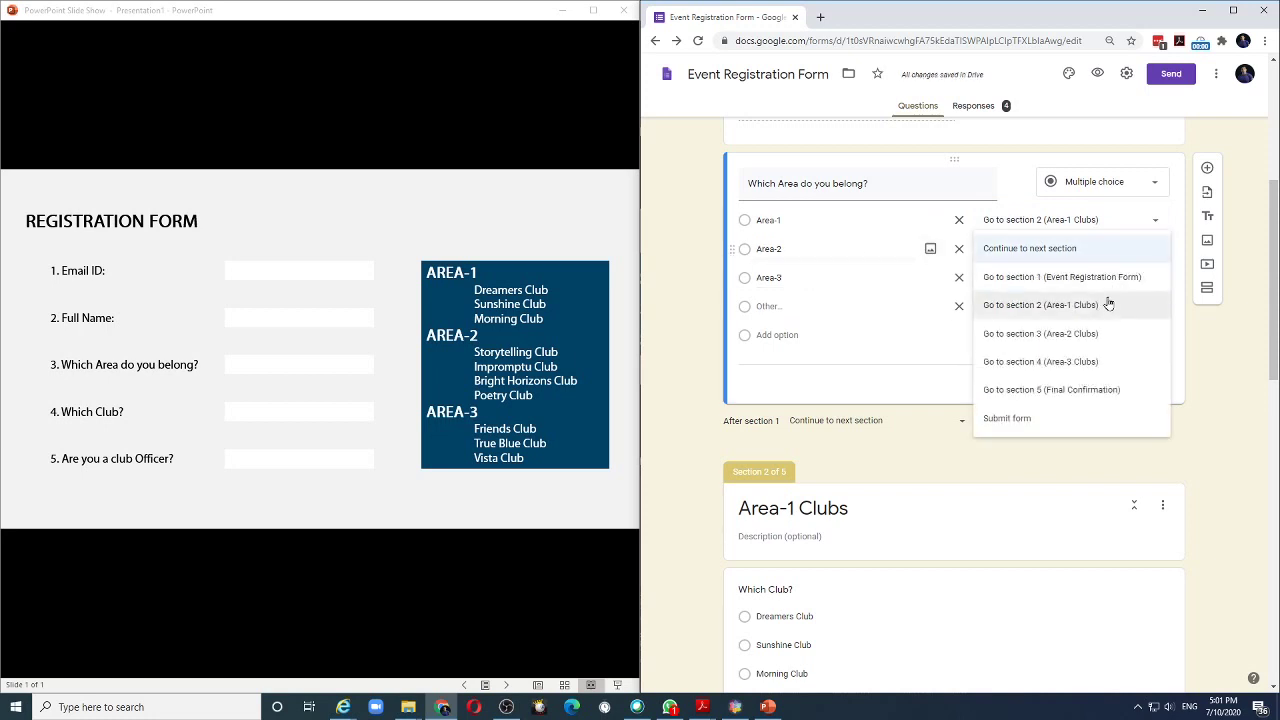
click(1072, 334)
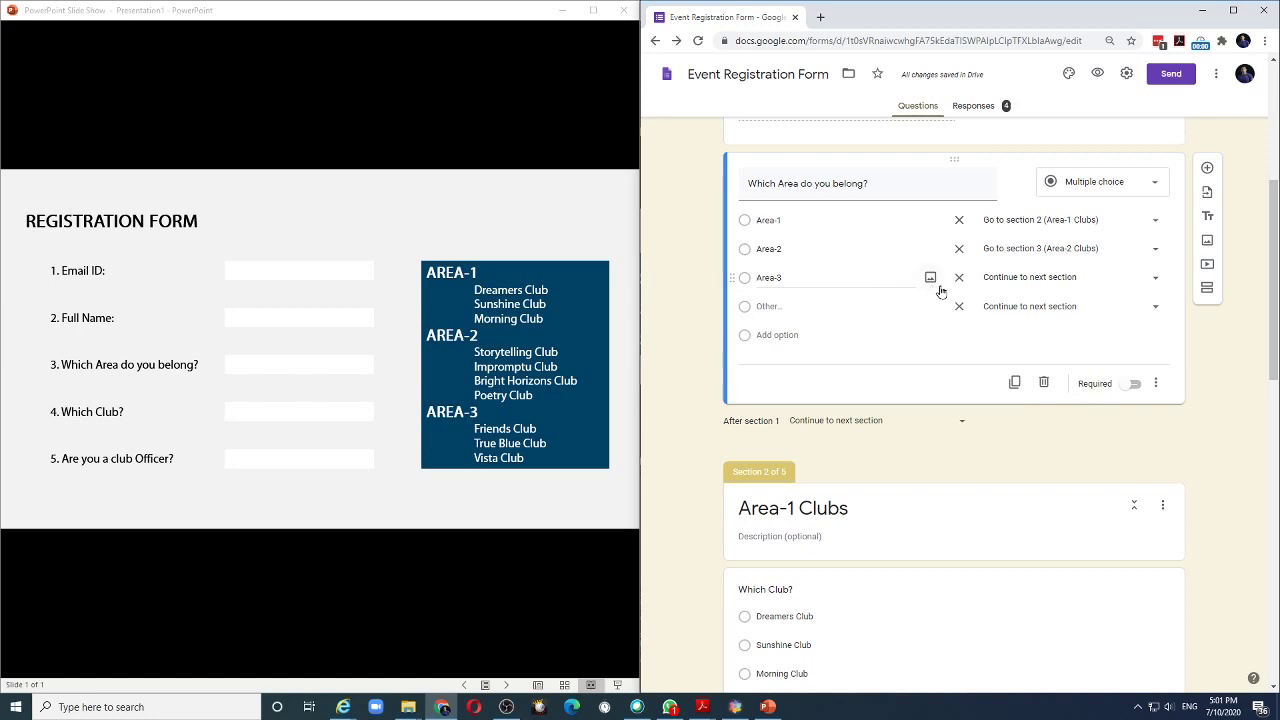
click(1154, 278)
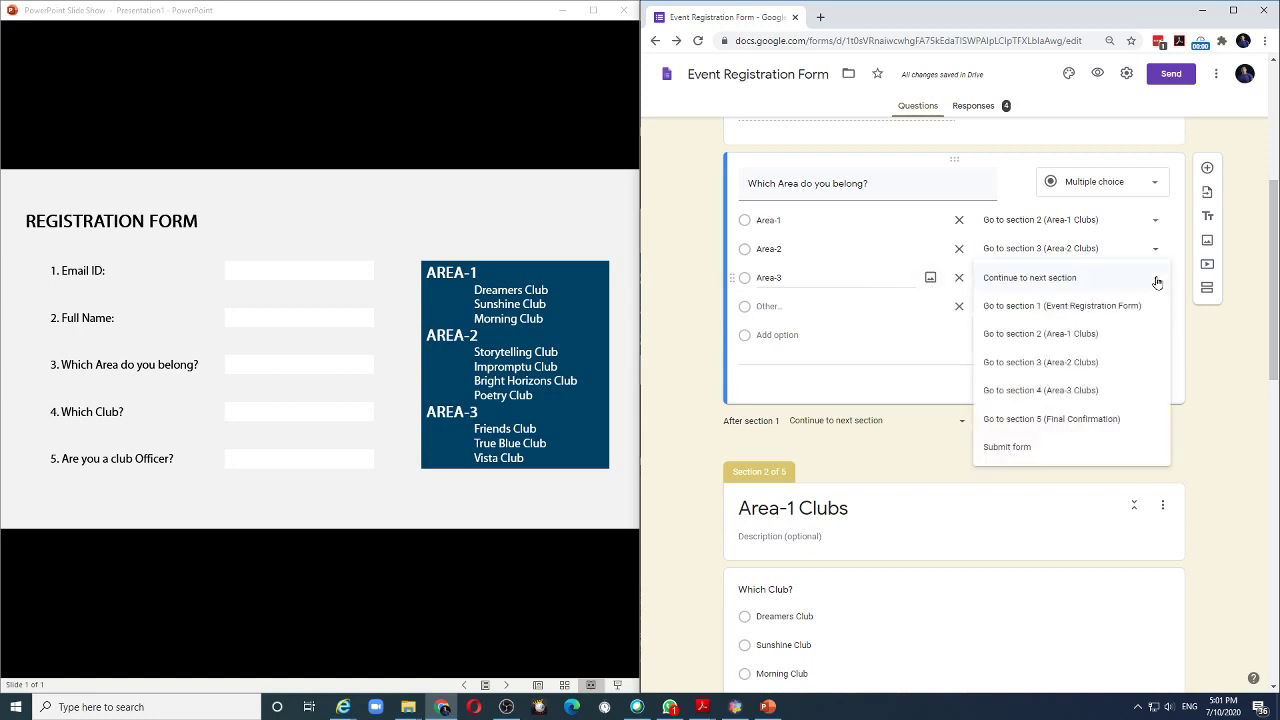
click(1094, 392)
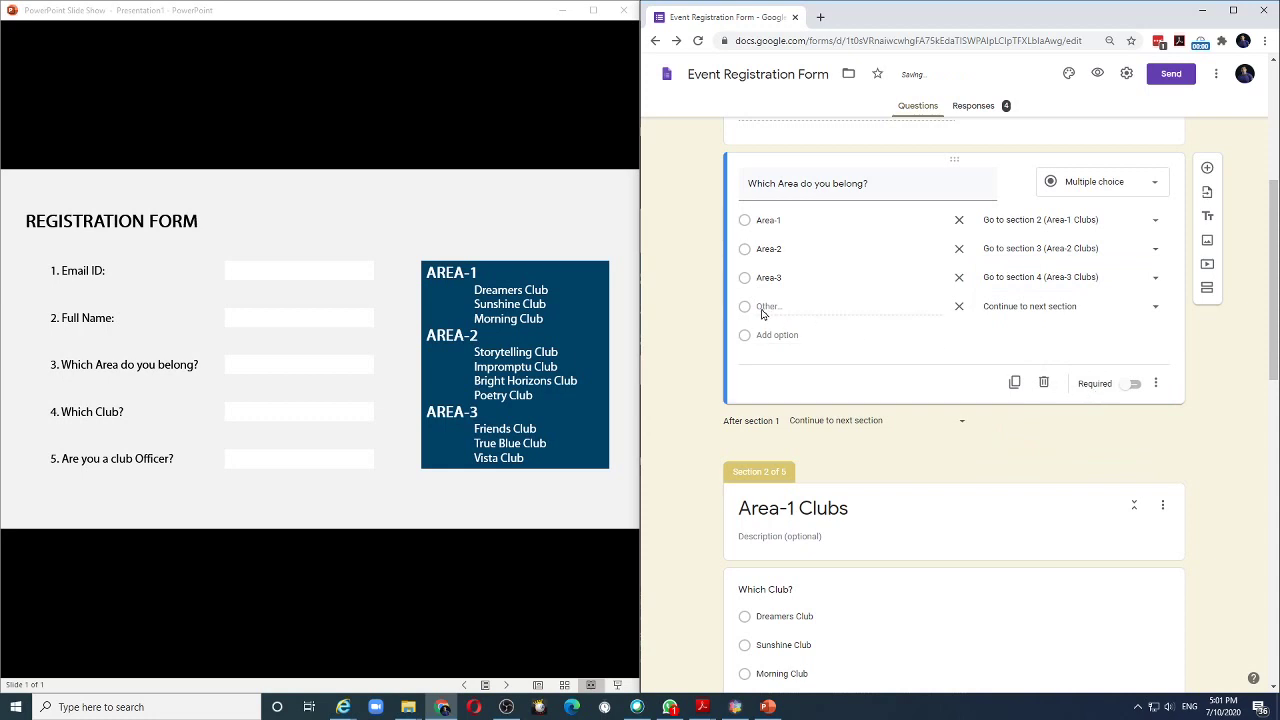
click(1158, 310)
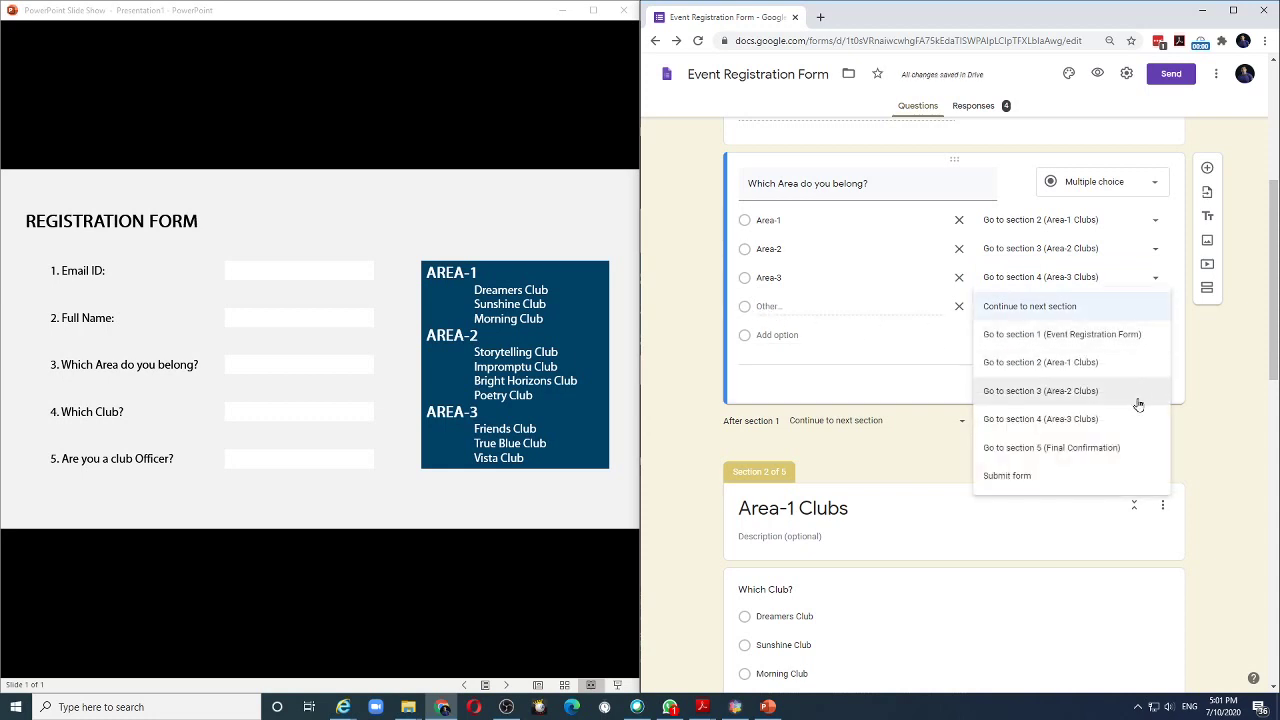
click(1102, 451)
Turn on 'Go to section based on answer' for the Area-1 club question.
scroll(660, 293, down, 3)
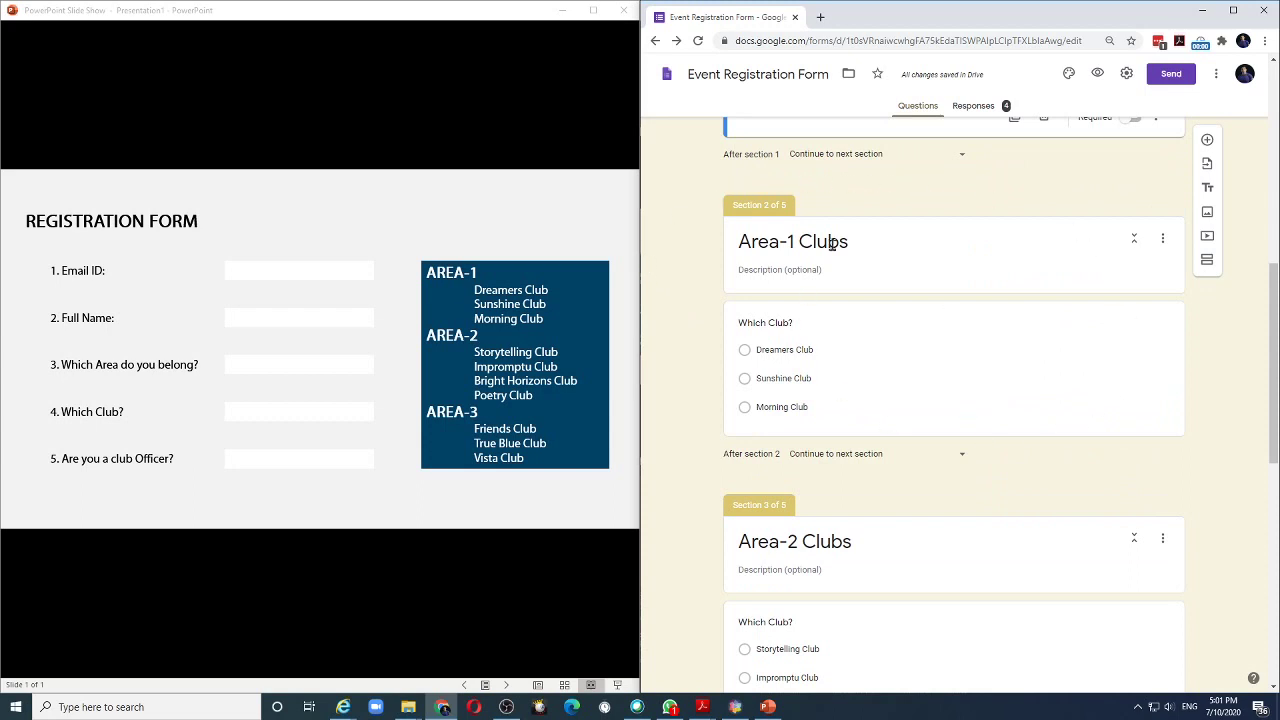
click(1153, 376)
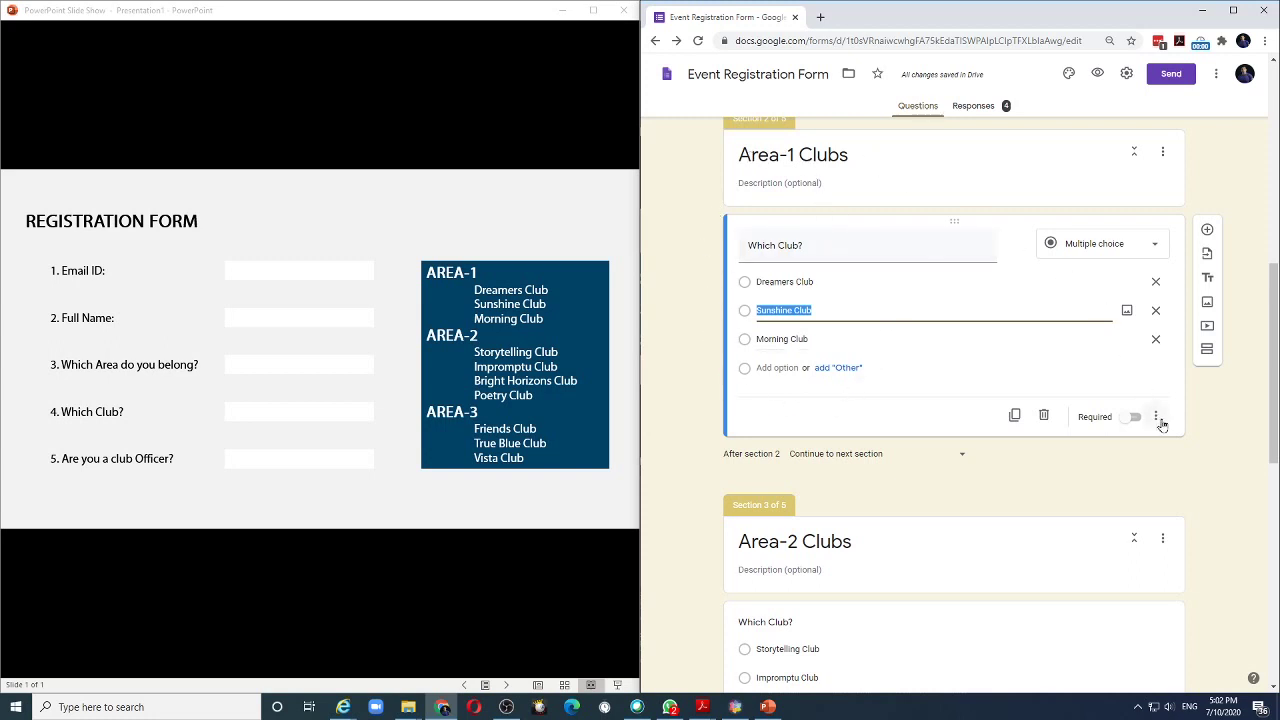
click(1158, 418)
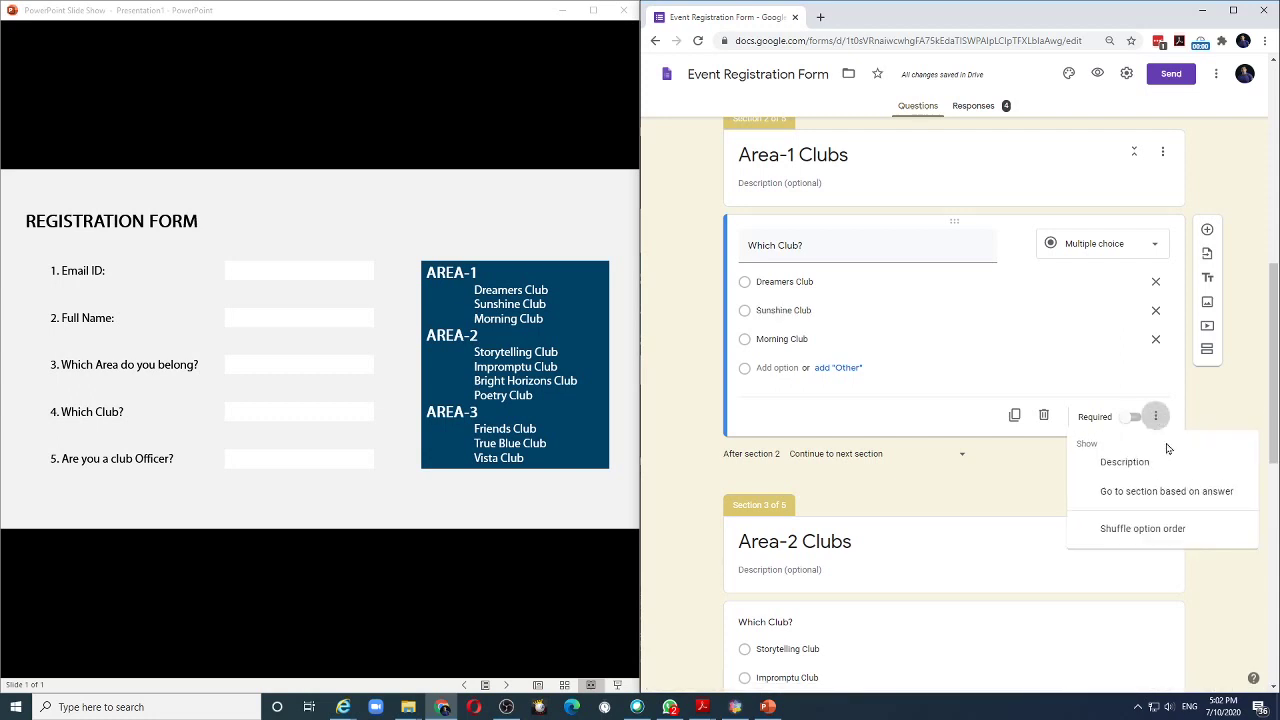
click(1168, 492)
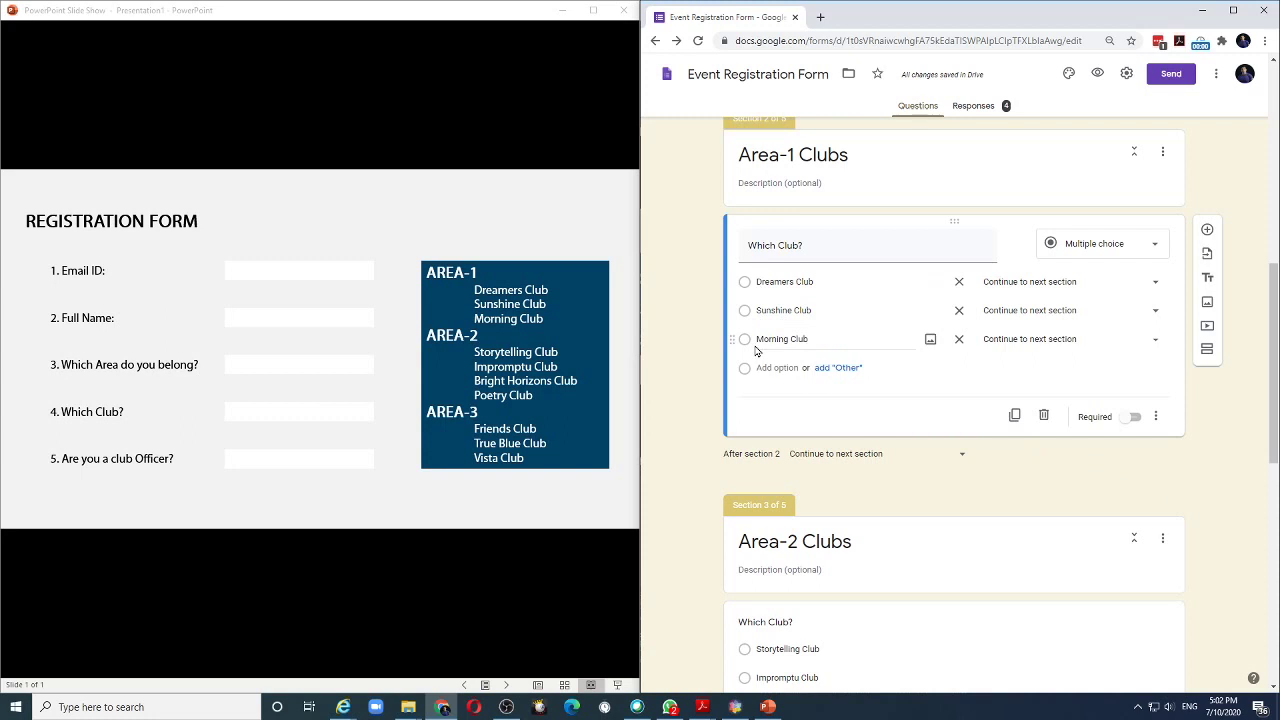
Route Dreamers, Sunshine and Morning Club answers to Final Confirmation.
click(1157, 284)
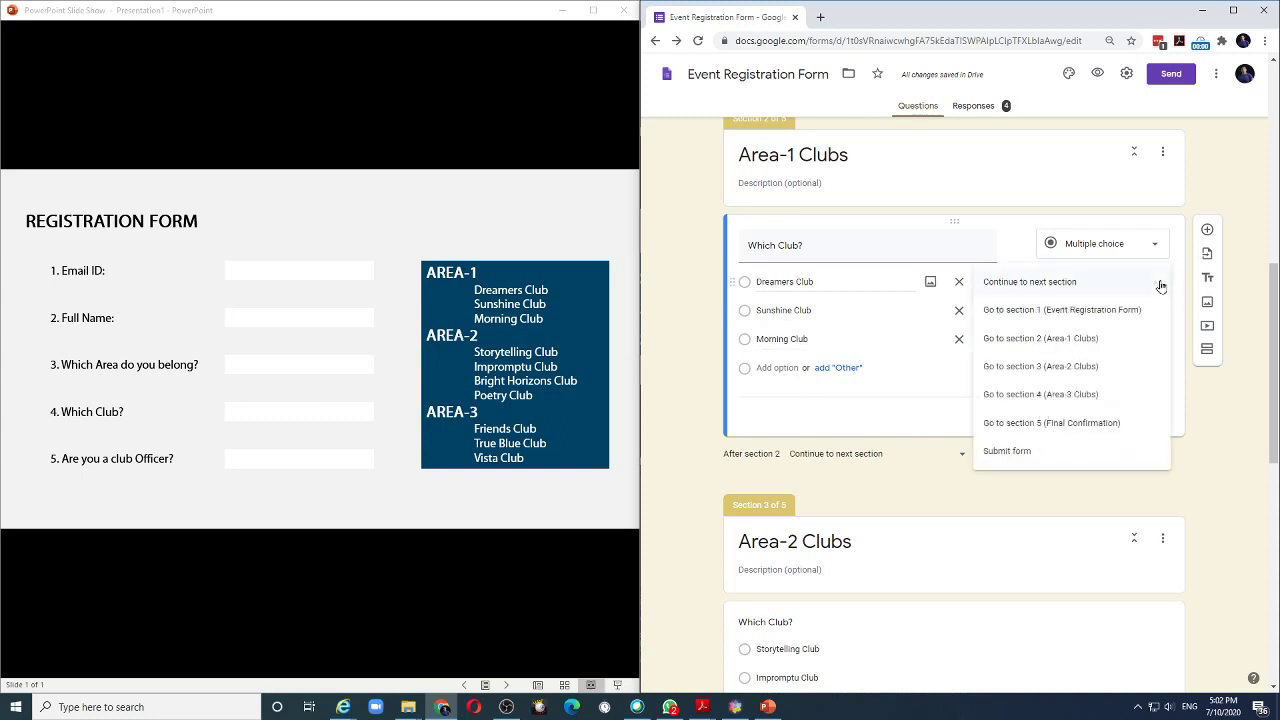
click(1114, 423)
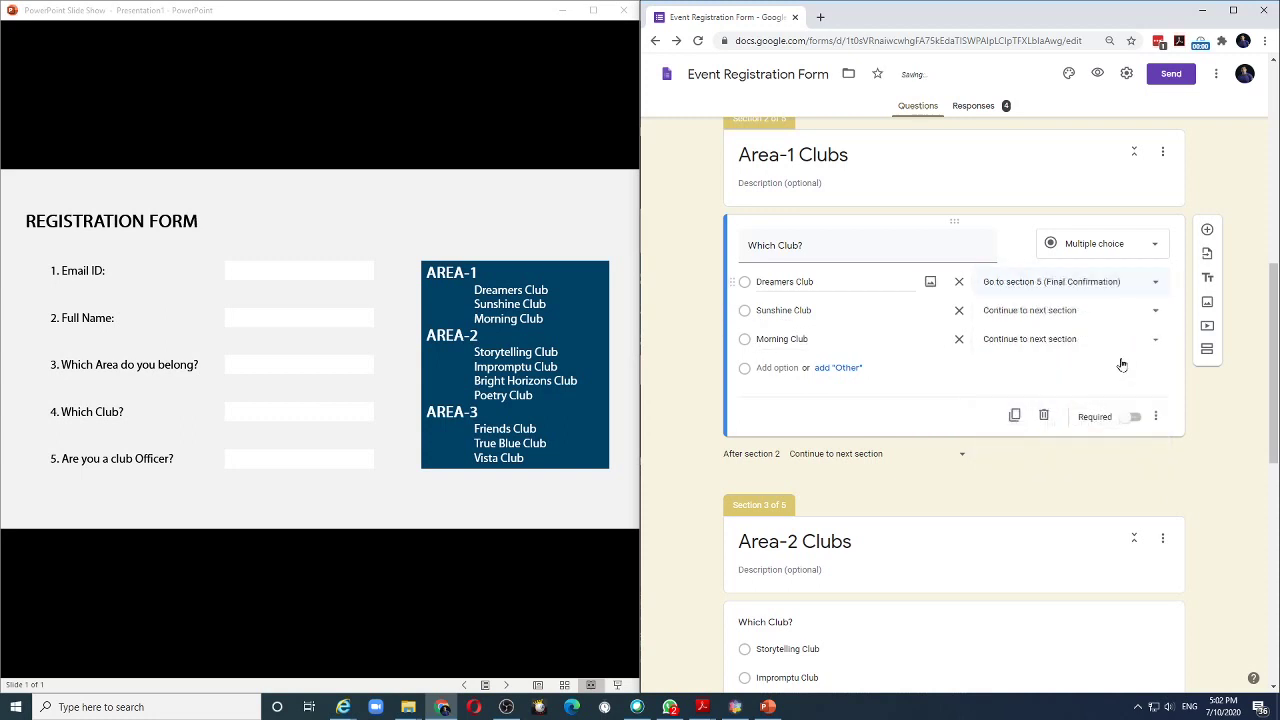
click(1163, 310)
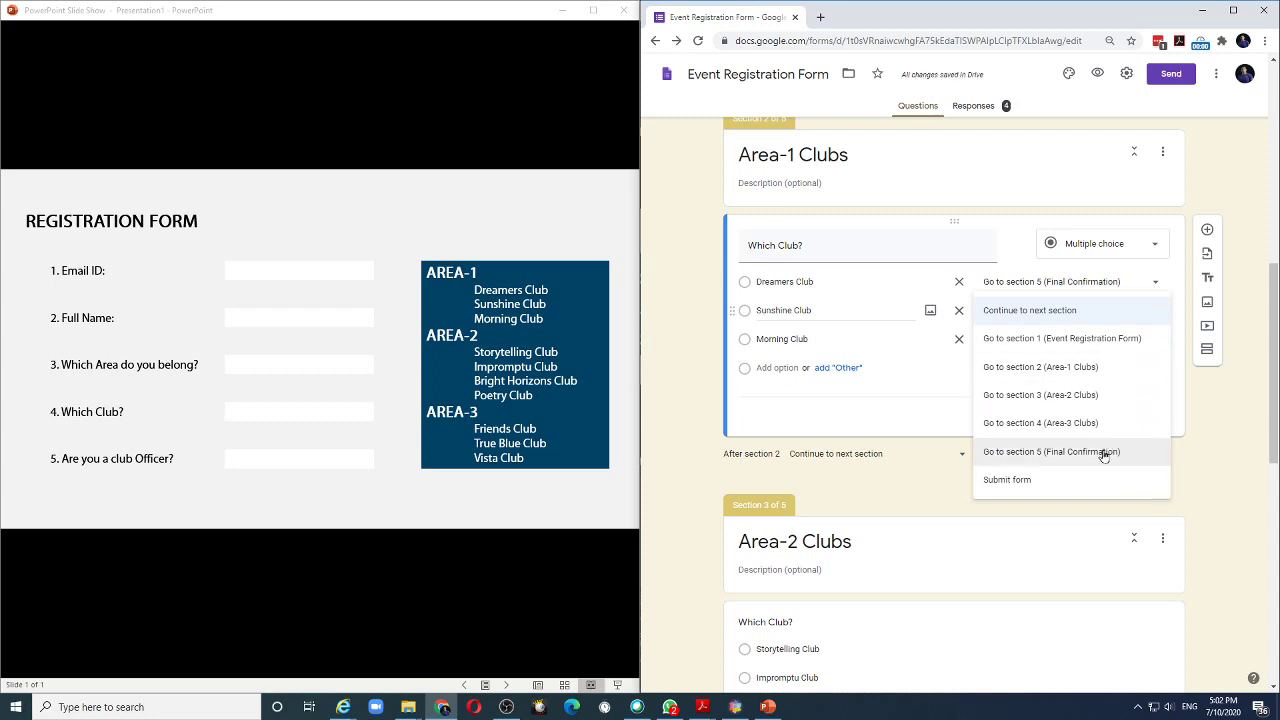
click(1104, 452)
click(1156, 339)
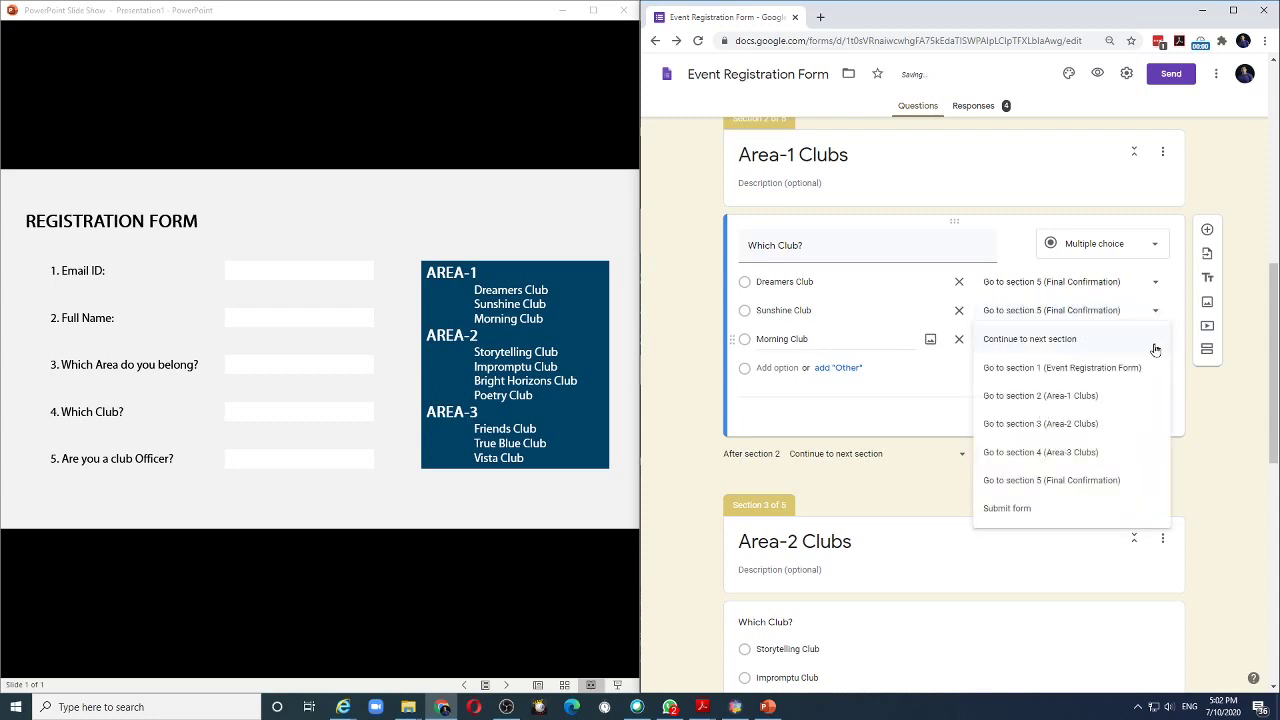
click(1090, 480)
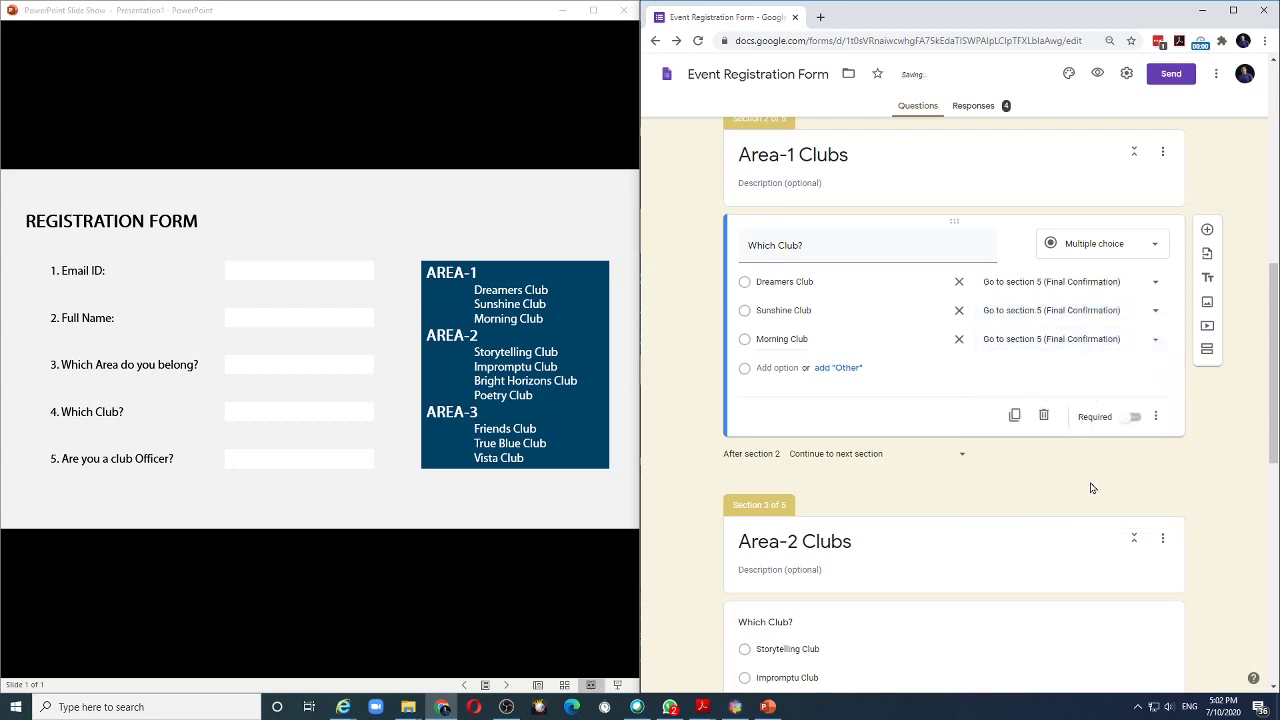
scroll(1011, 457, down, 3)
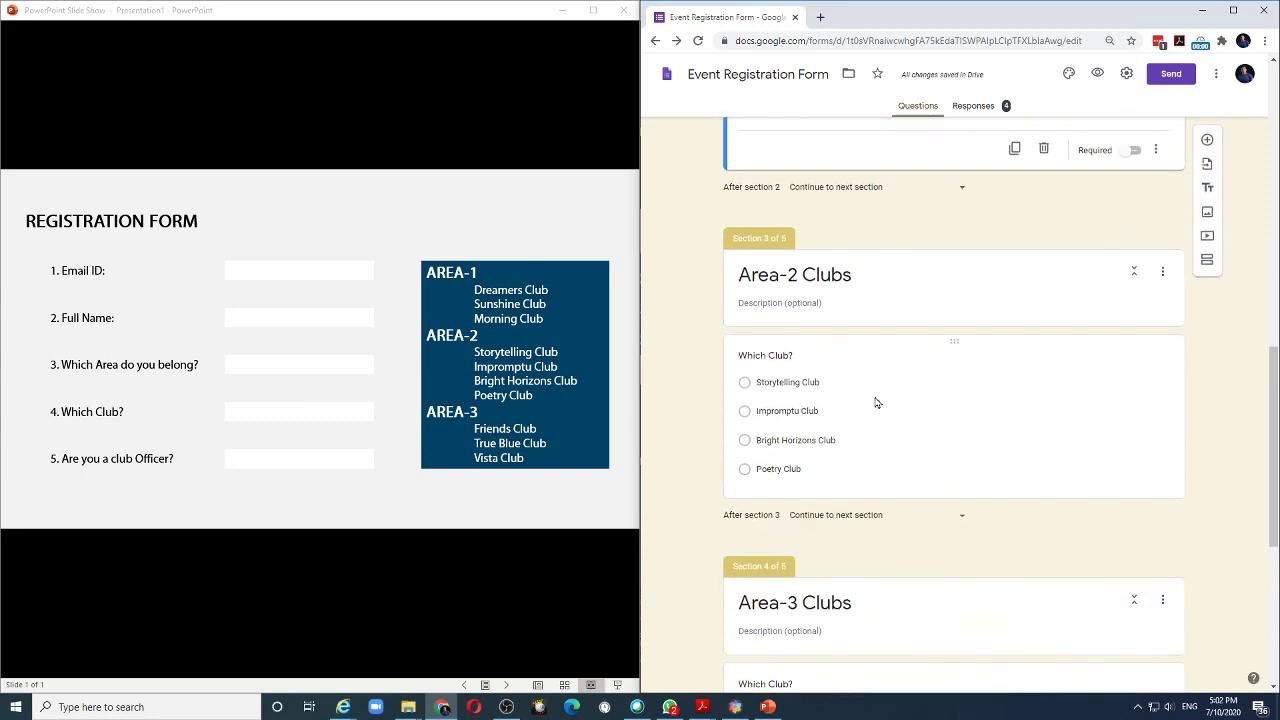
Turn on 'Go to section based on answer' for the Area-2 'Which Club?' question.
scroll(880, 400, down, 1)
click(995, 308)
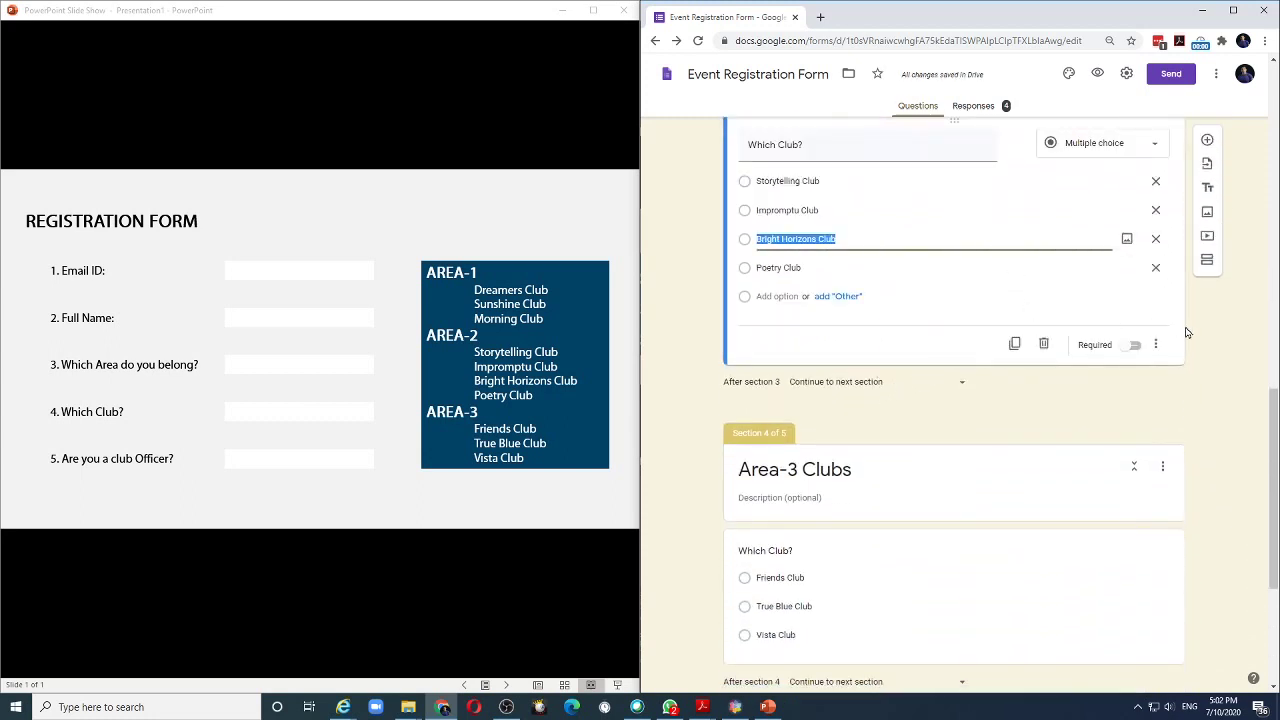
click(1155, 344)
click(1157, 421)
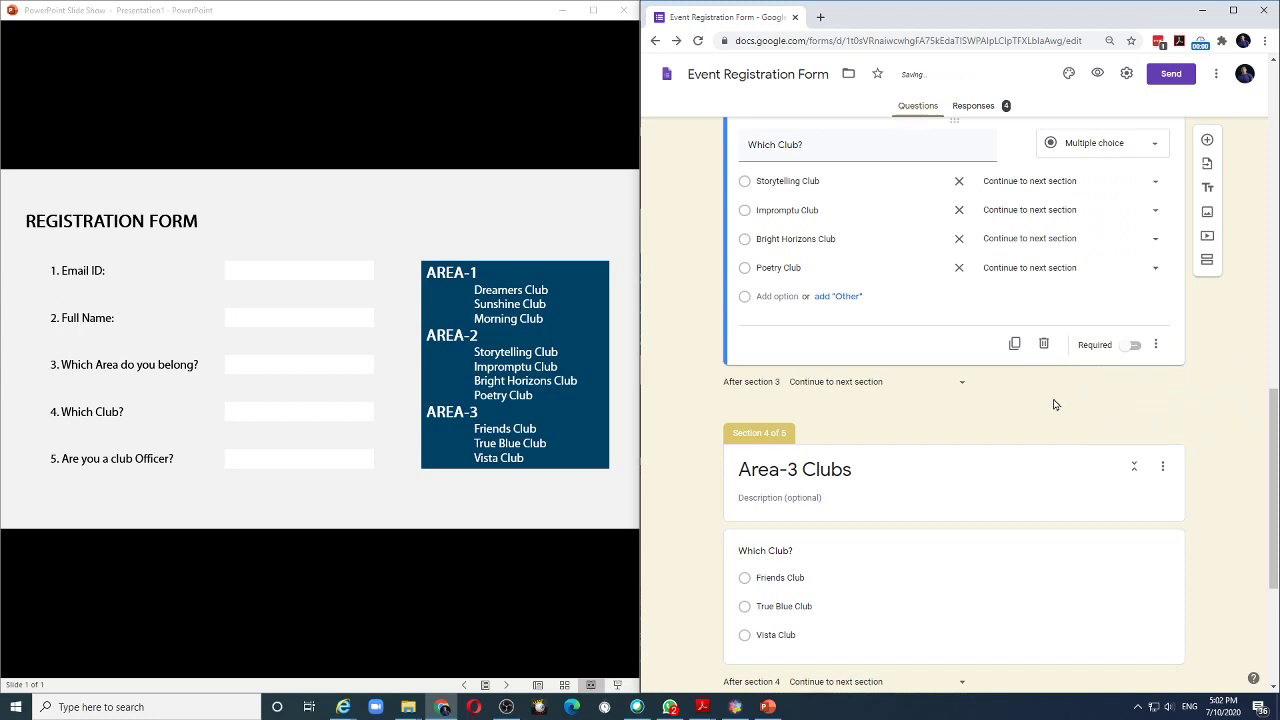
scroll(968, 377, up, 2)
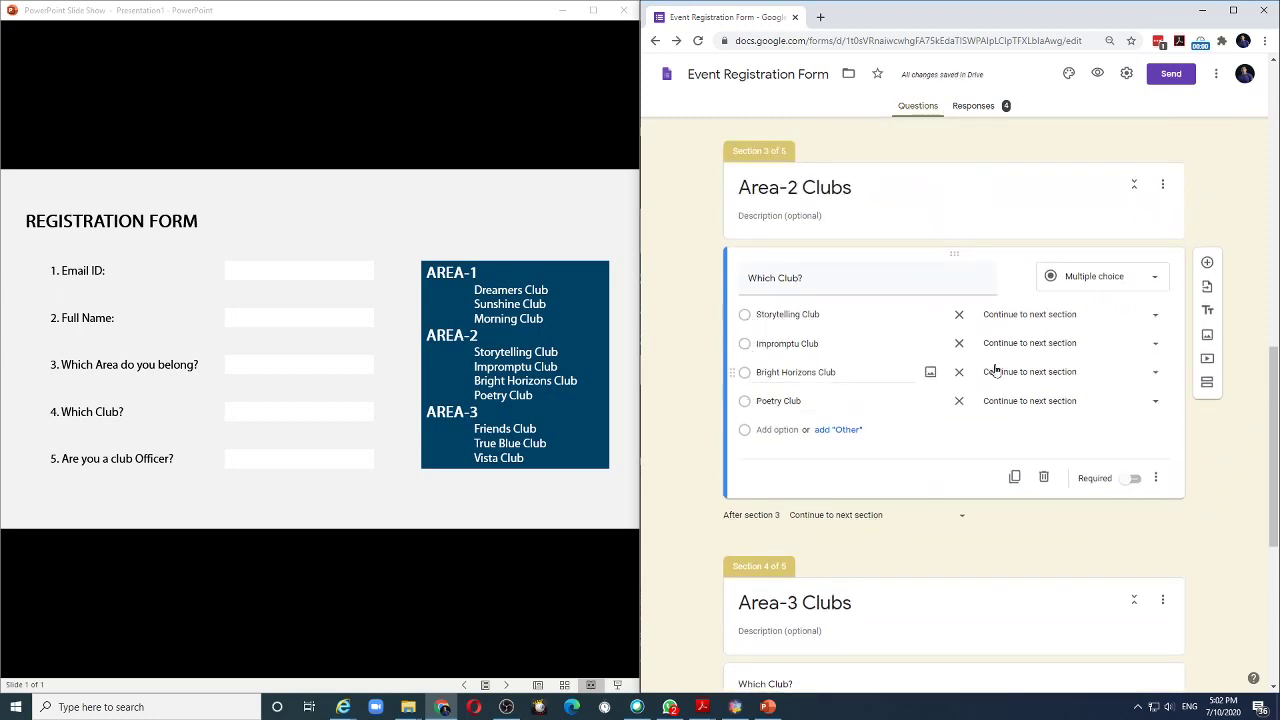
Route Storytelling, Impromptu, Bright Horizons and Poetry Club to Final Confirmation.
click(1158, 318)
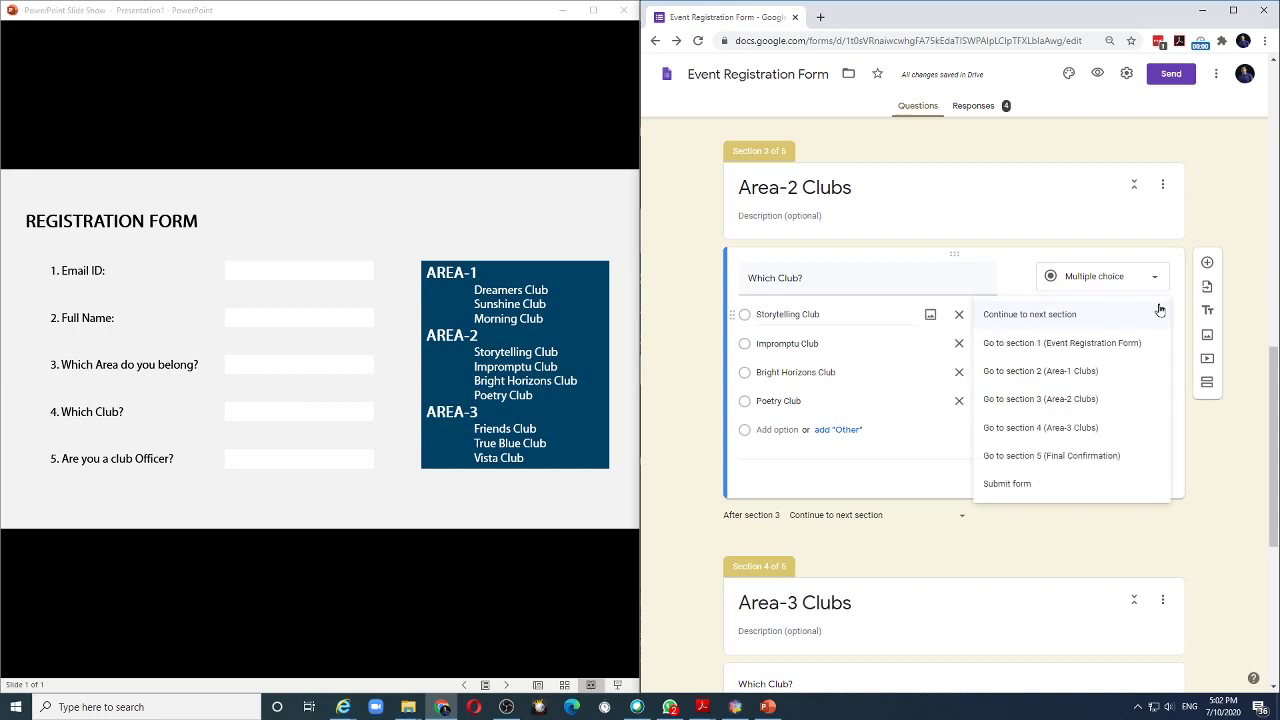
click(1088, 458)
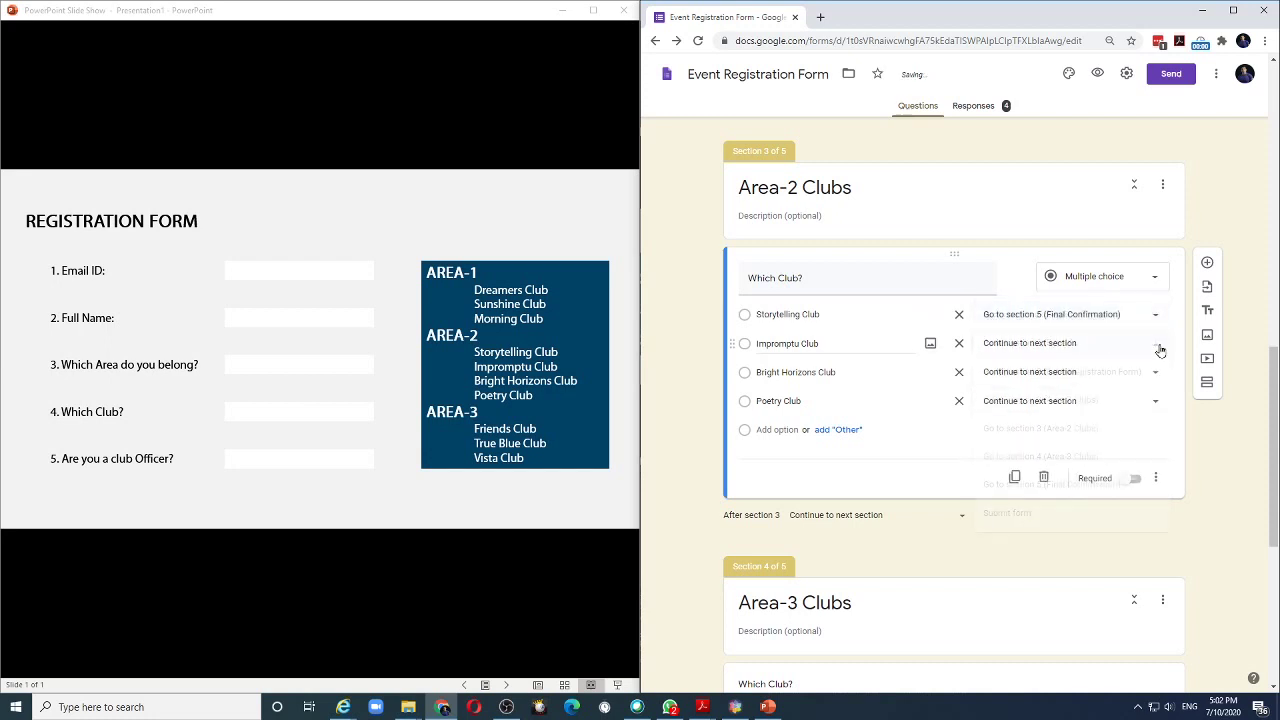
click(1157, 345)
click(1051, 484)
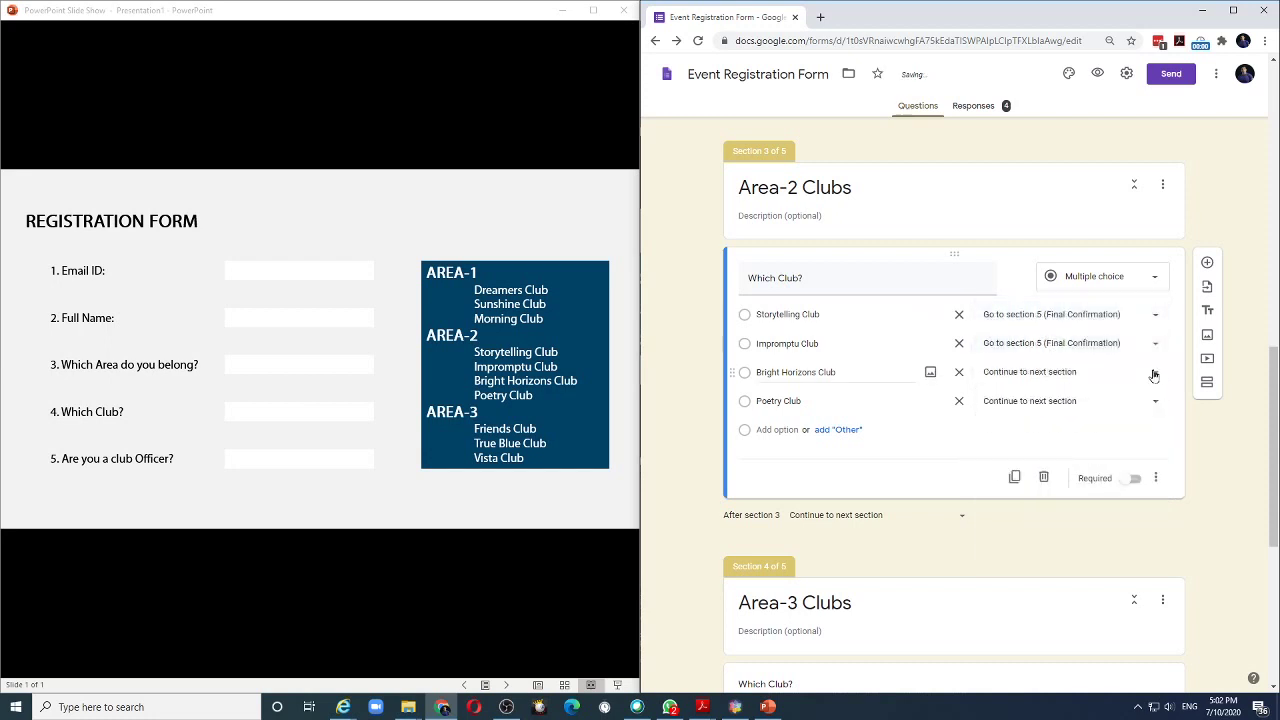
click(1155, 372)
click(1100, 512)
click(1157, 401)
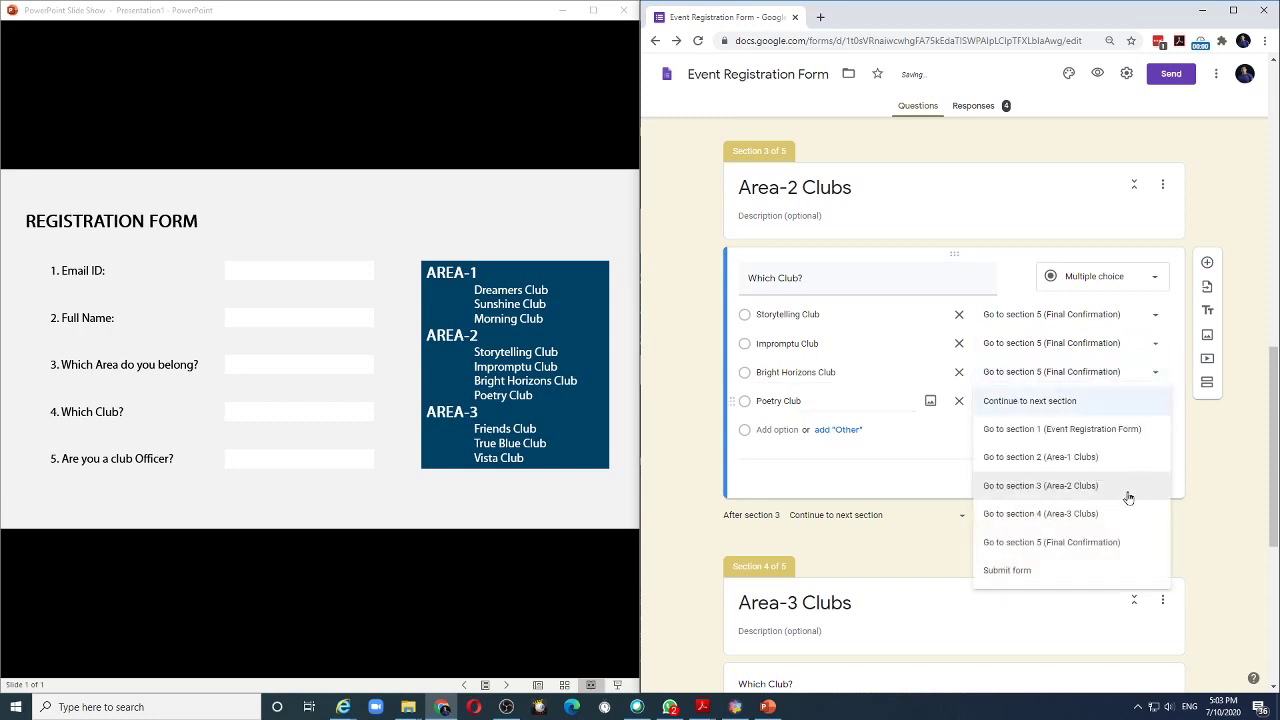
click(1094, 540)
scroll(886, 399, down, 3)
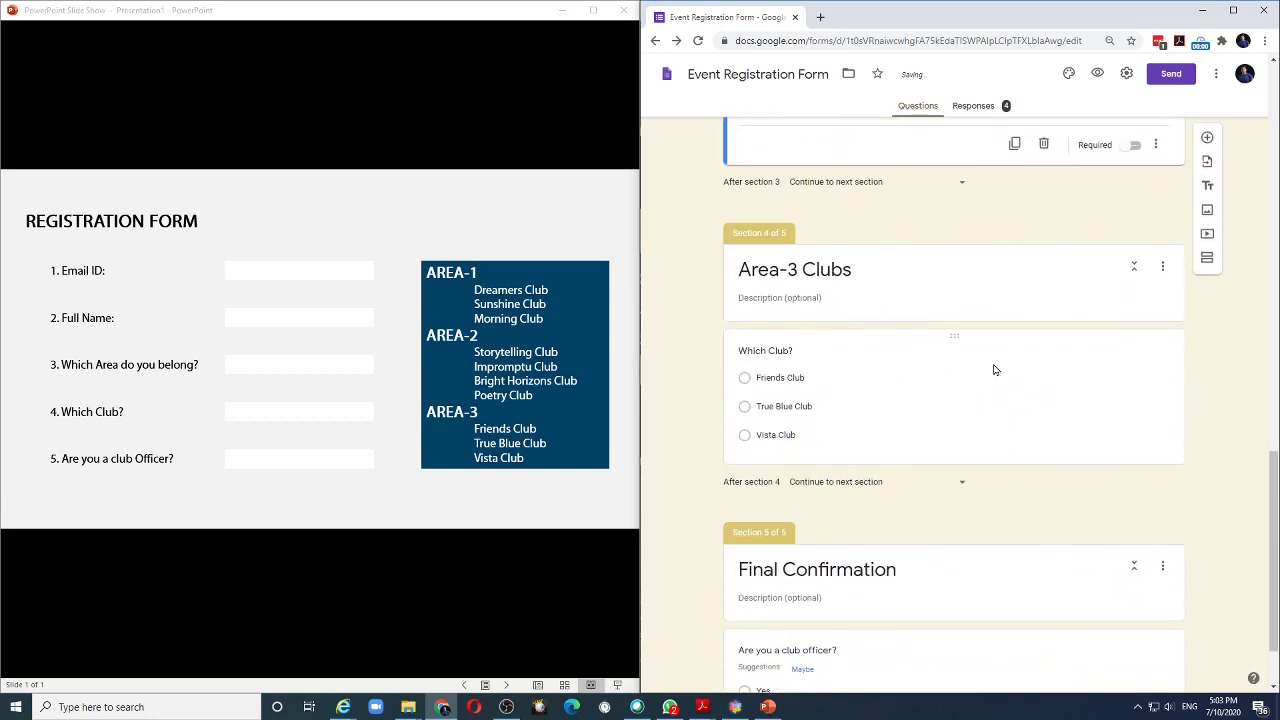
Enable answer-based branching on the Area-3 'Which Club?' question and send Friends Club to Final Confirmation.
click(994, 370)
click(1156, 446)
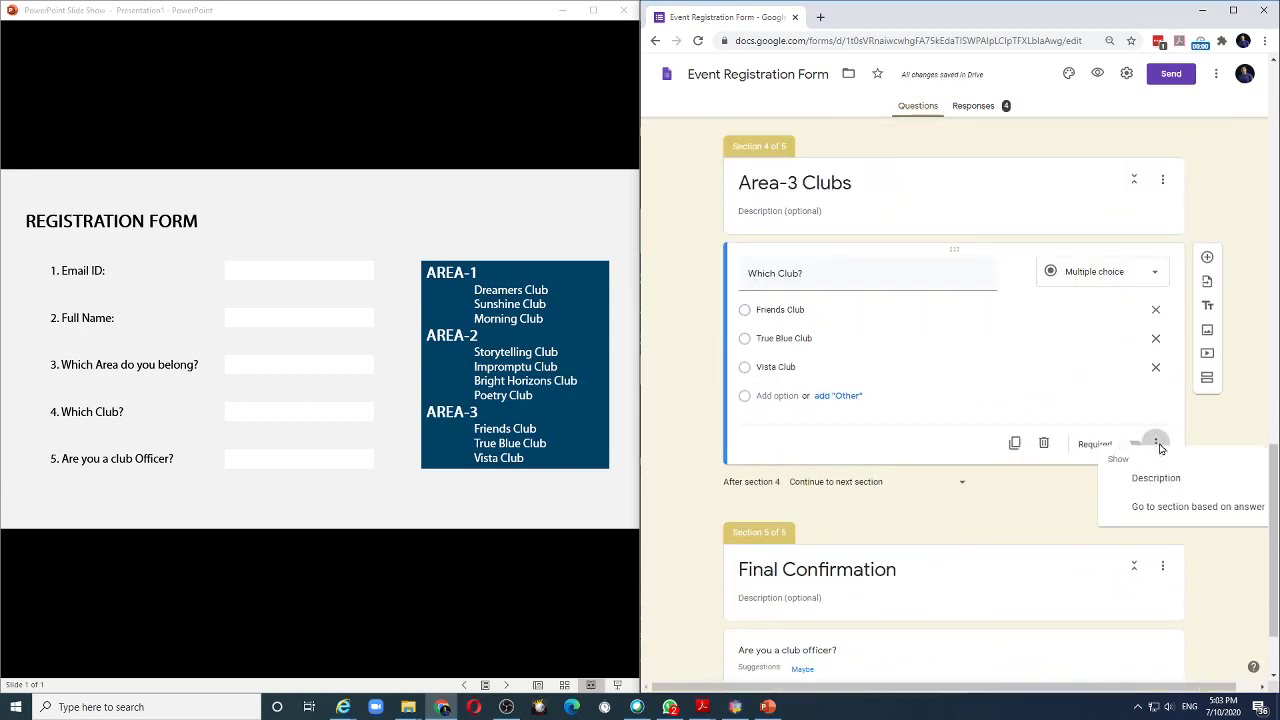
click(1158, 518)
click(1152, 311)
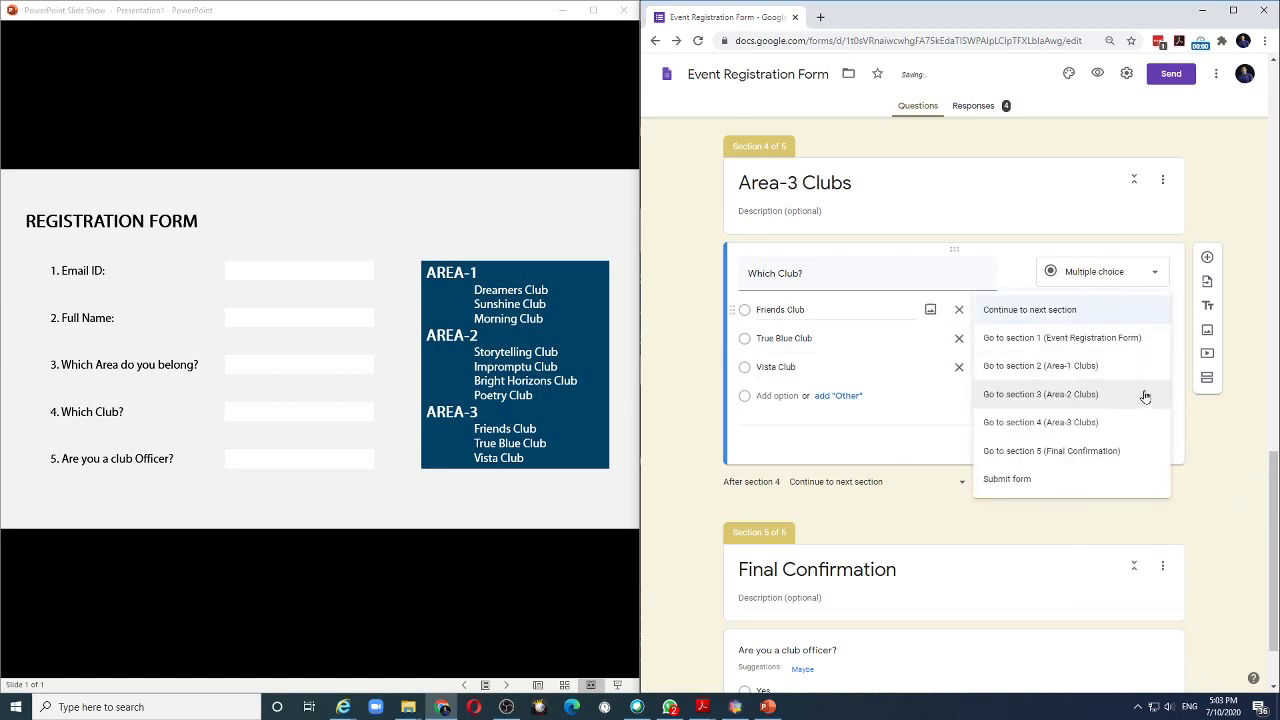
click(1108, 448)
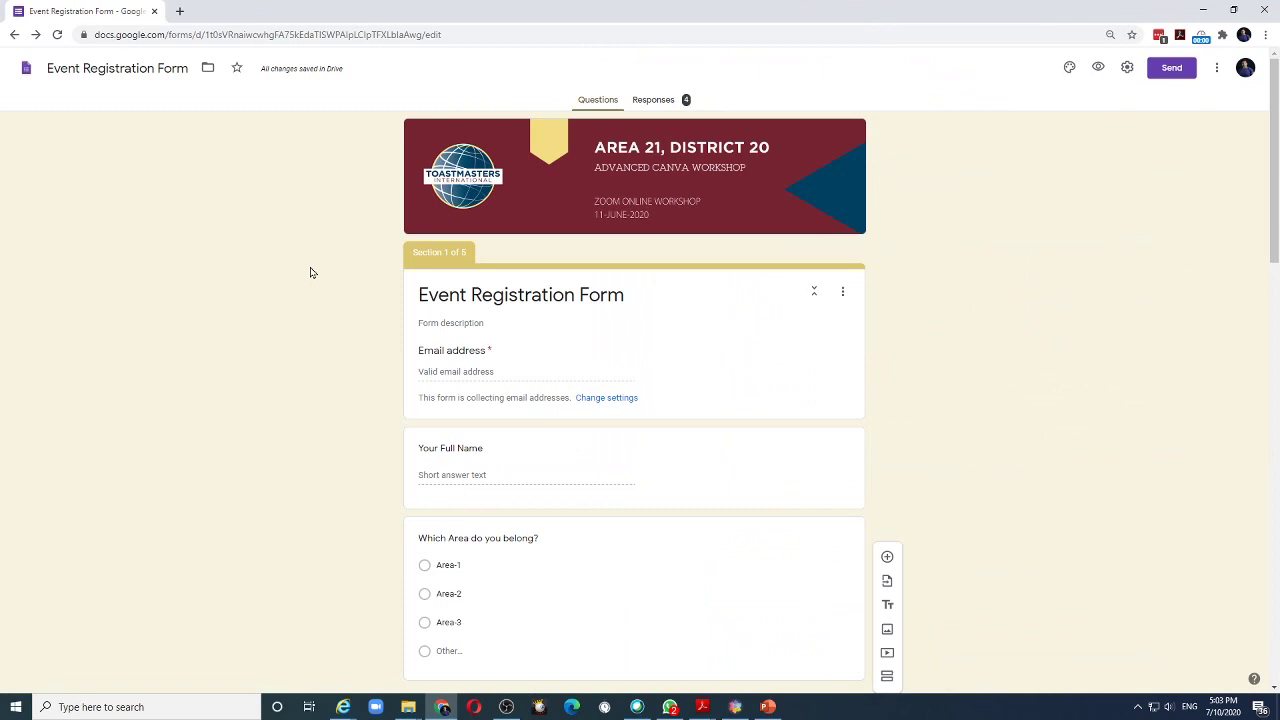
Open the form preview and fill in a test email address and full name.
click(1100, 68)
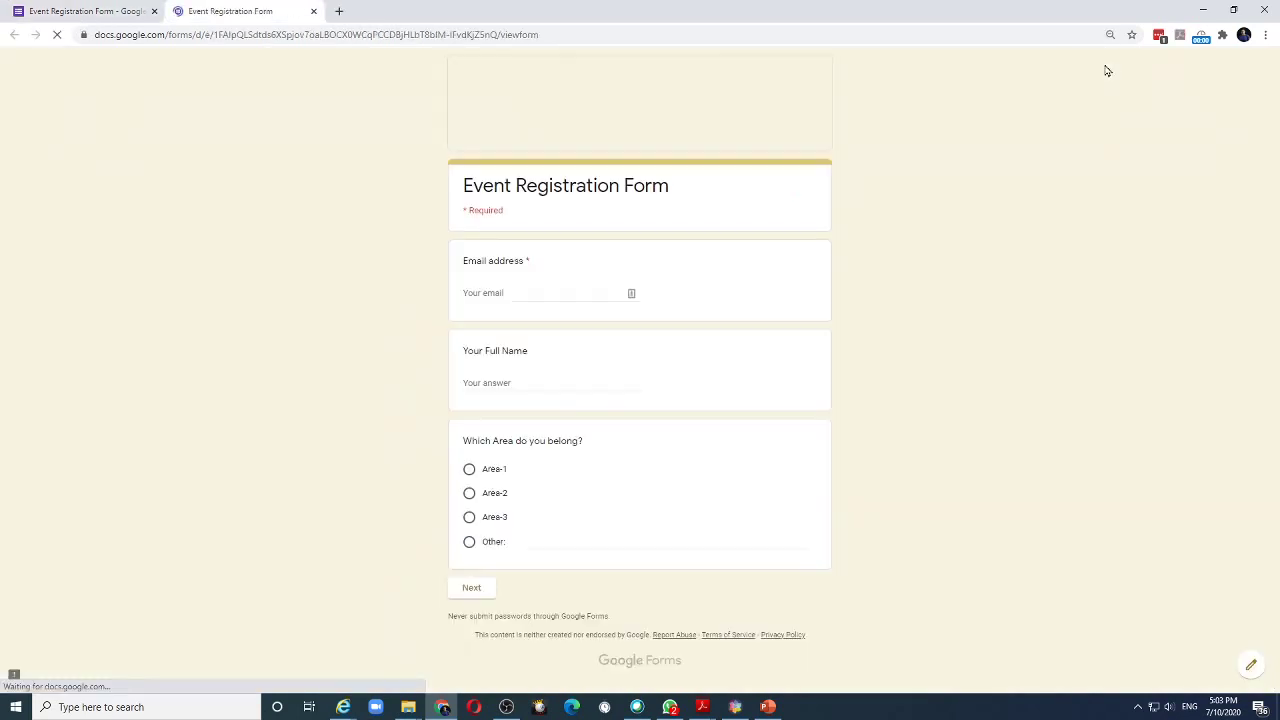
click(530, 297)
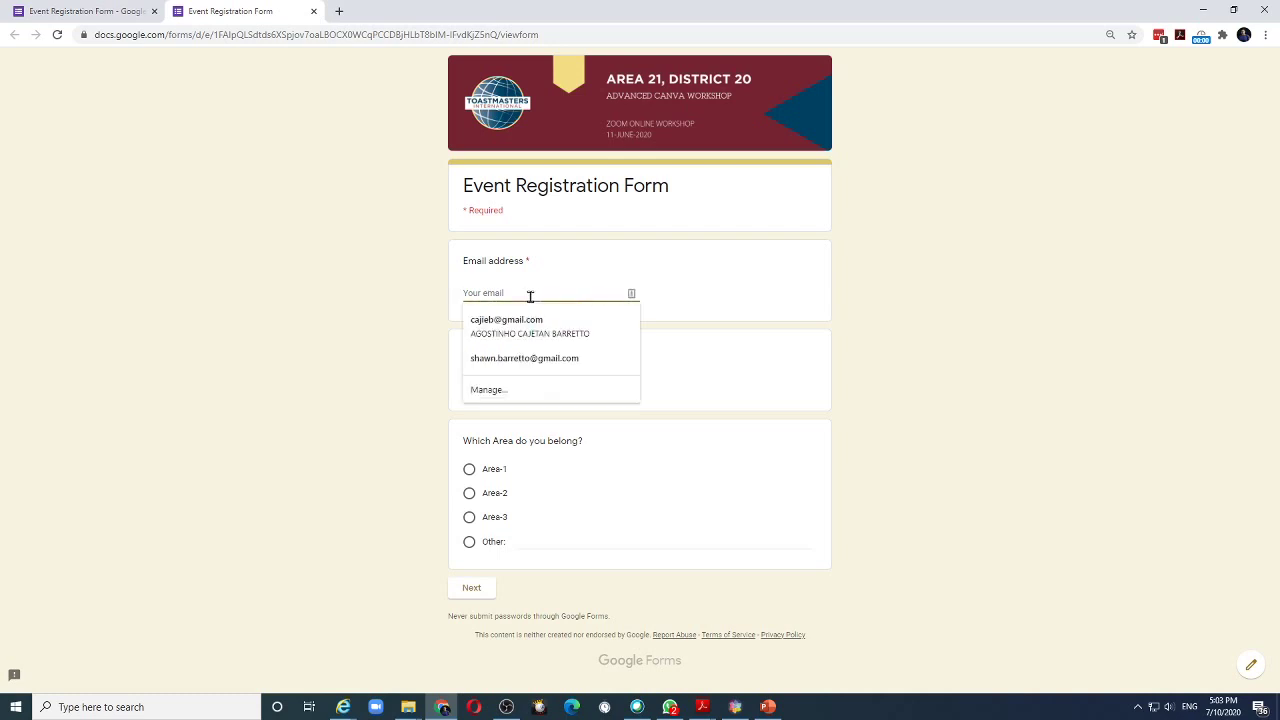
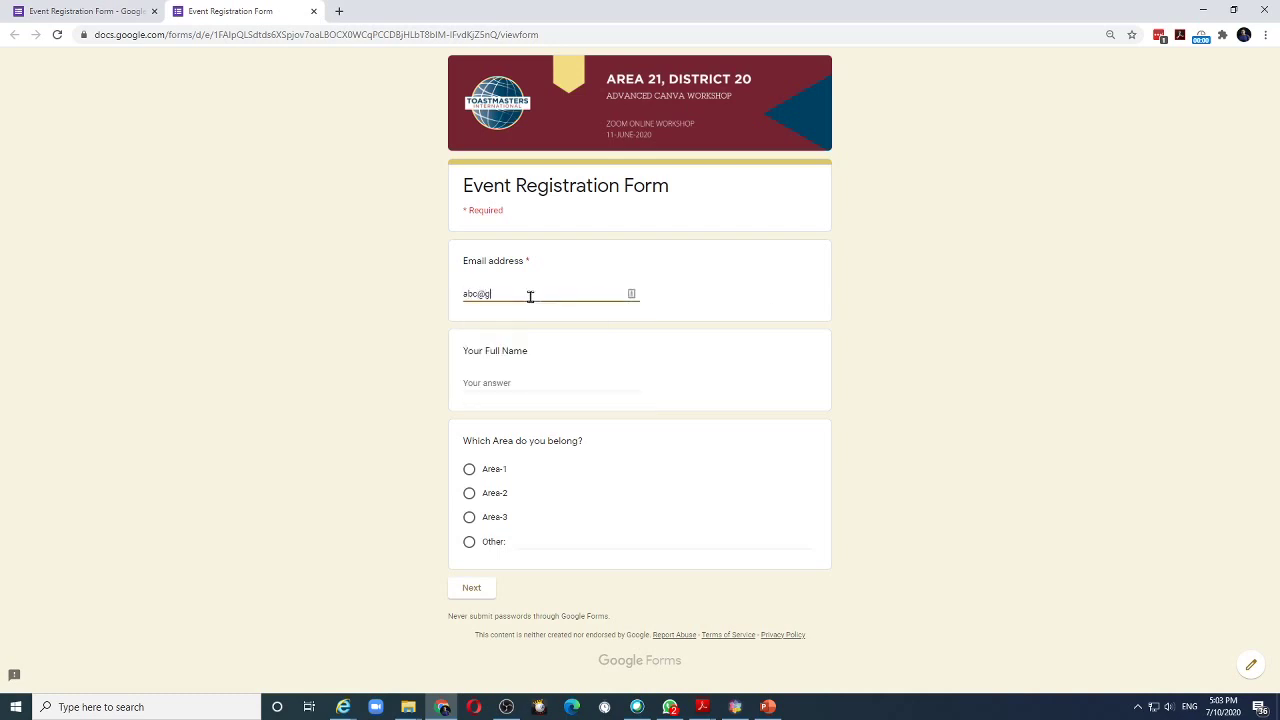
key(Tab)
text(To)
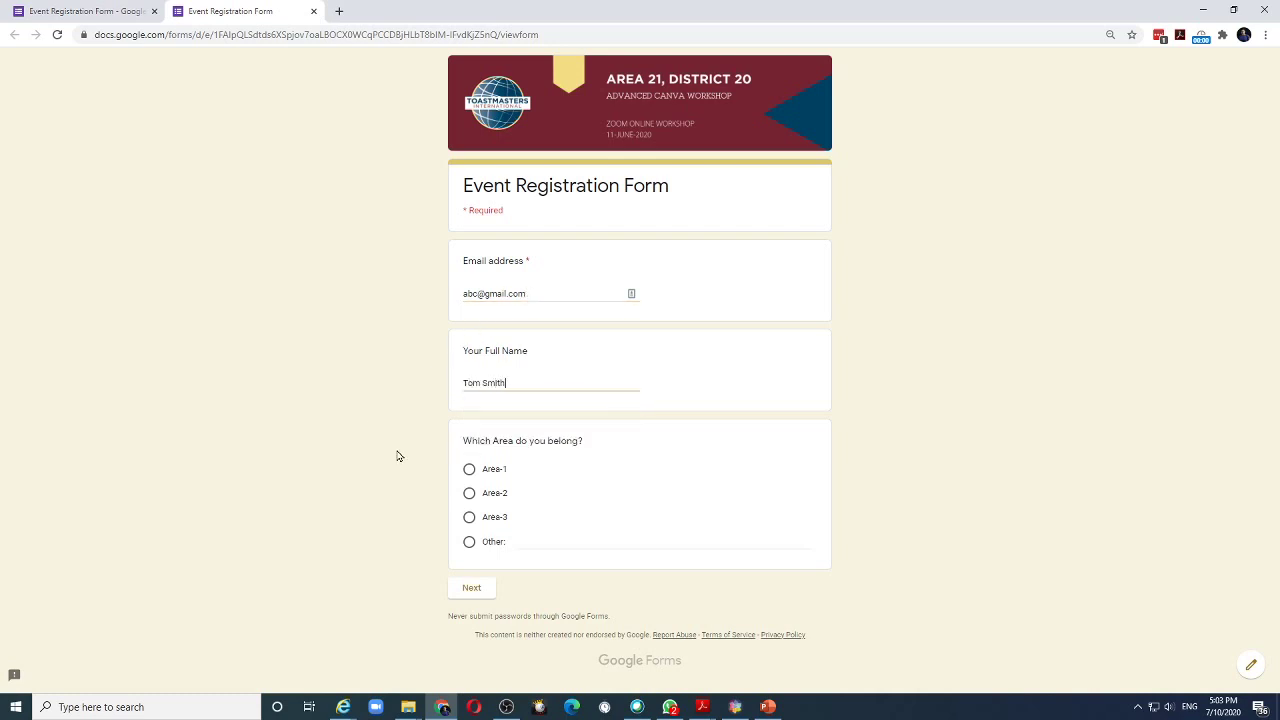
Answer Area-1, Sunshine Club and club officer Yes, submit, then return to the editor.
click(471, 473)
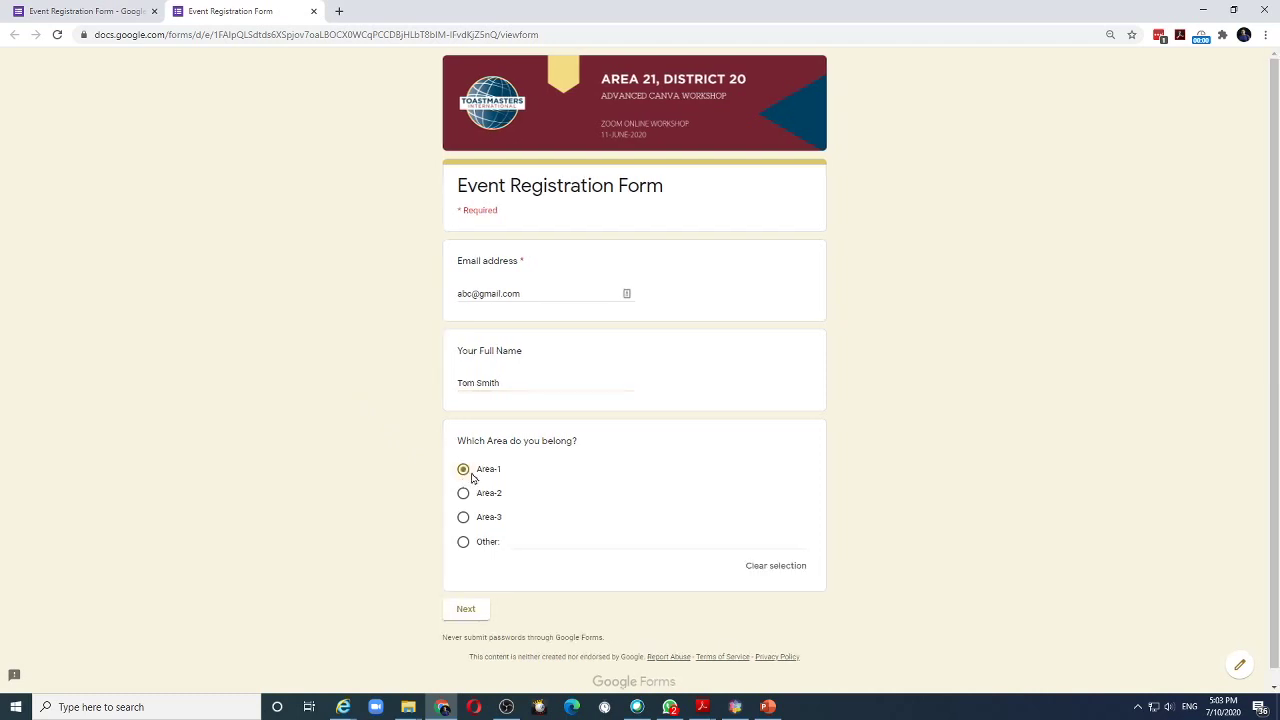
click(472, 610)
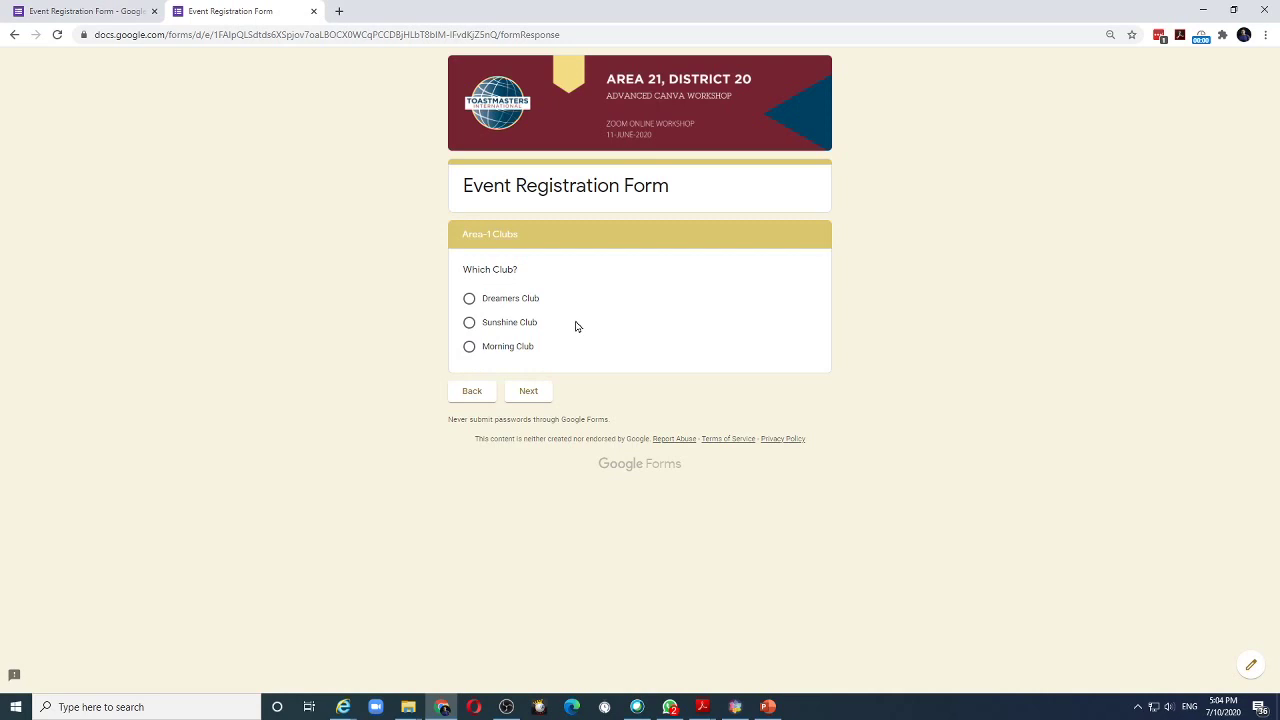
click(470, 326)
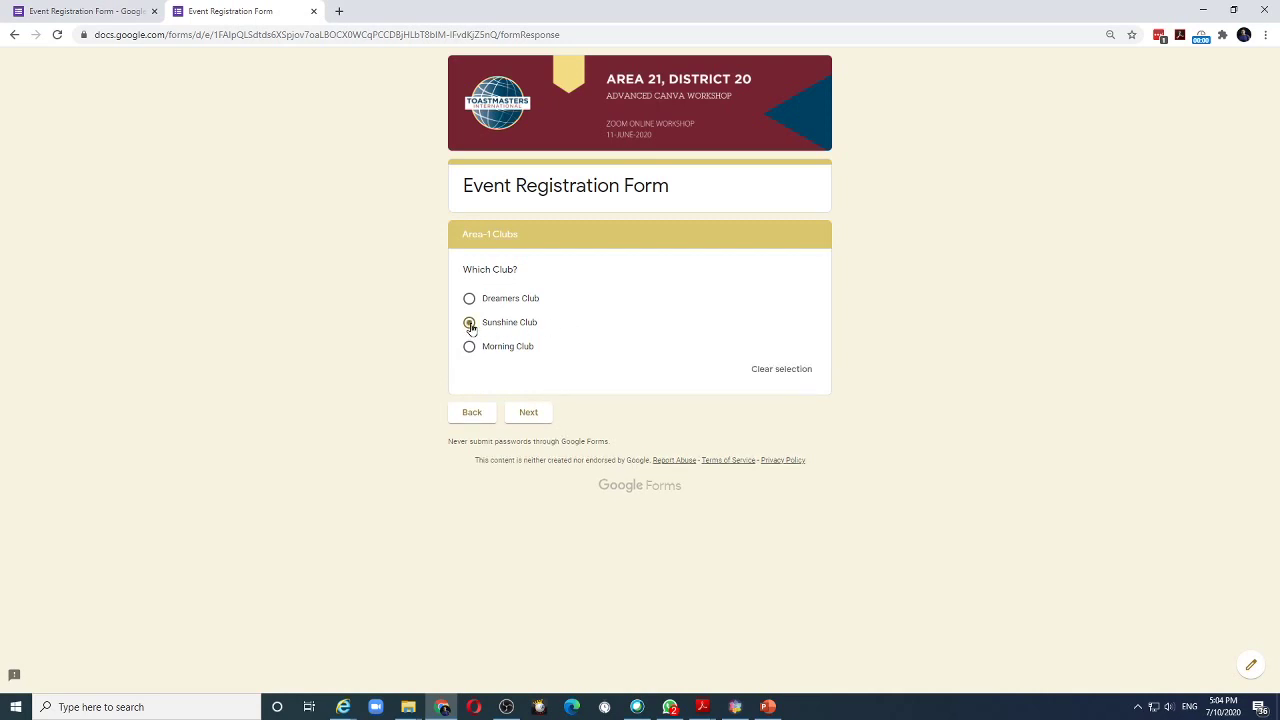
click(529, 414)
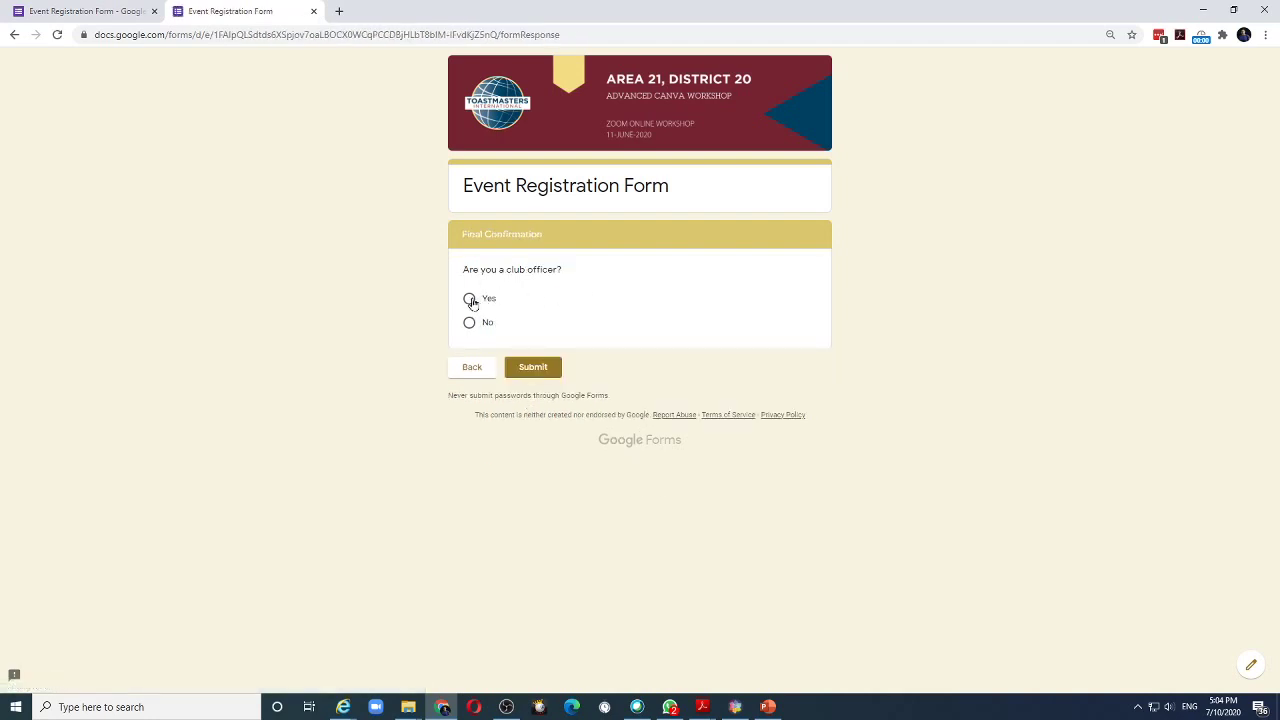
click(470, 299)
click(530, 395)
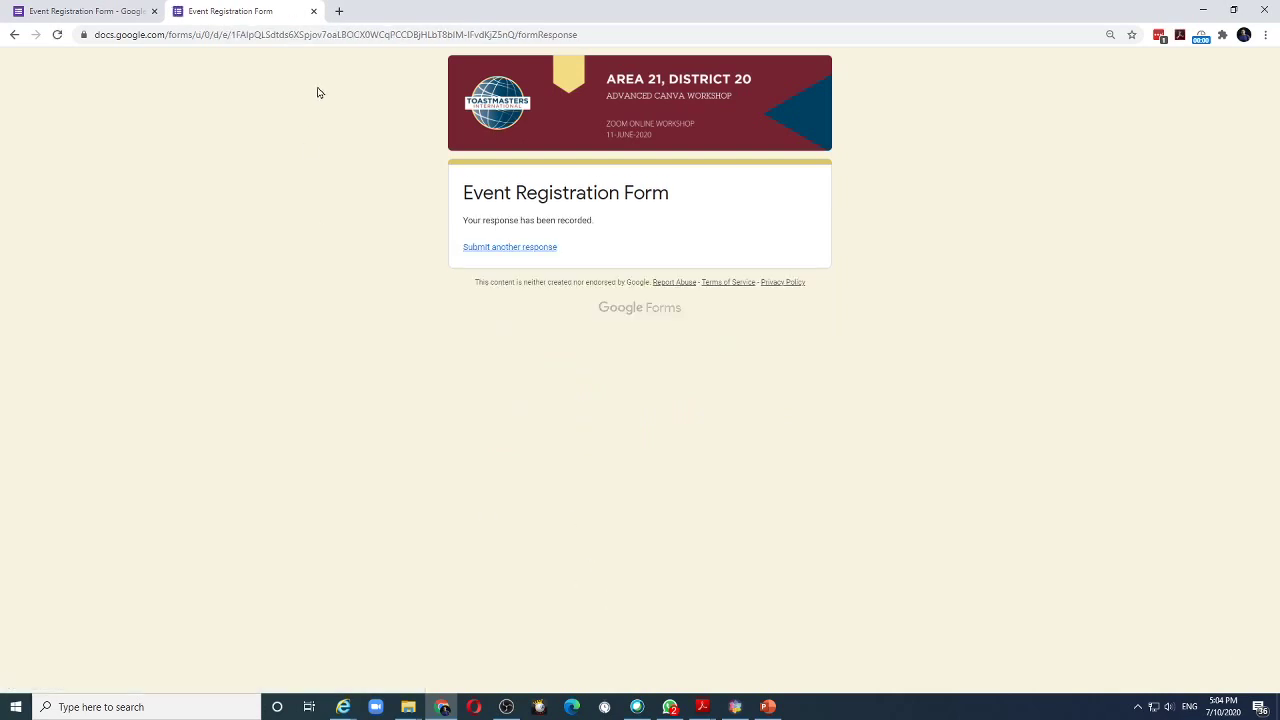
click(103, 12)
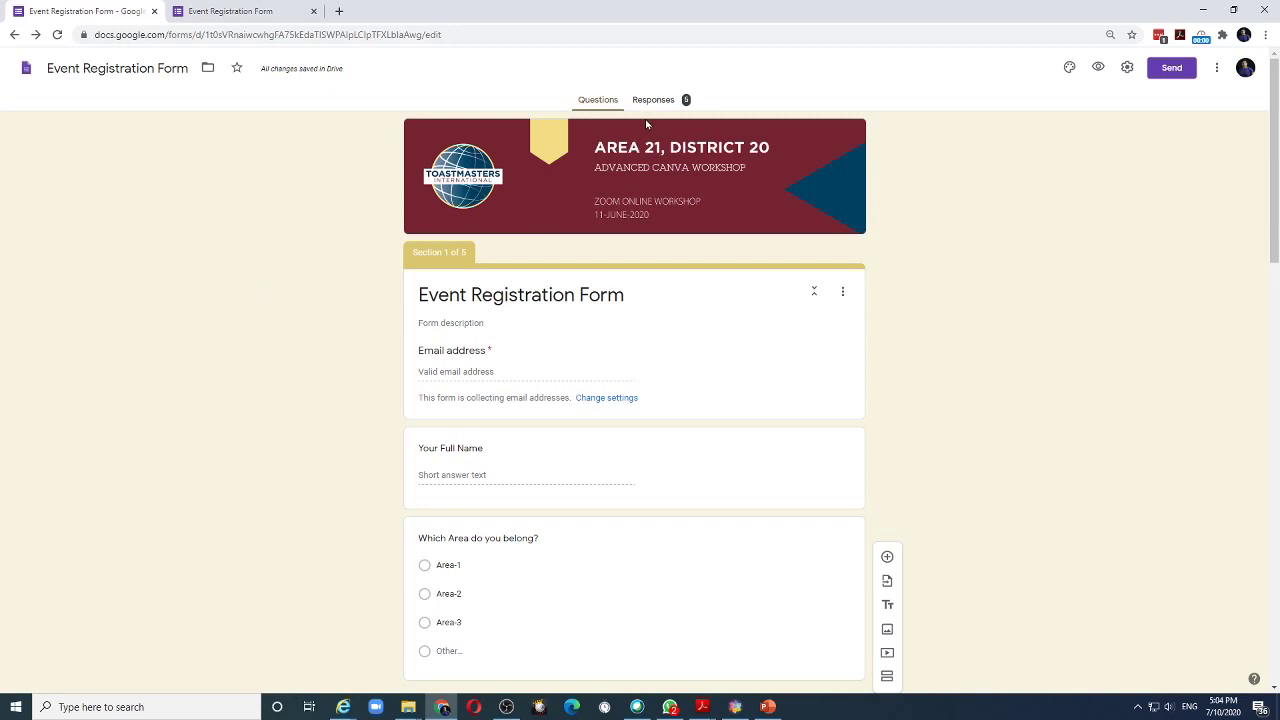
Open a fresh preview and enter another test email address and full name.
click(1098, 67)
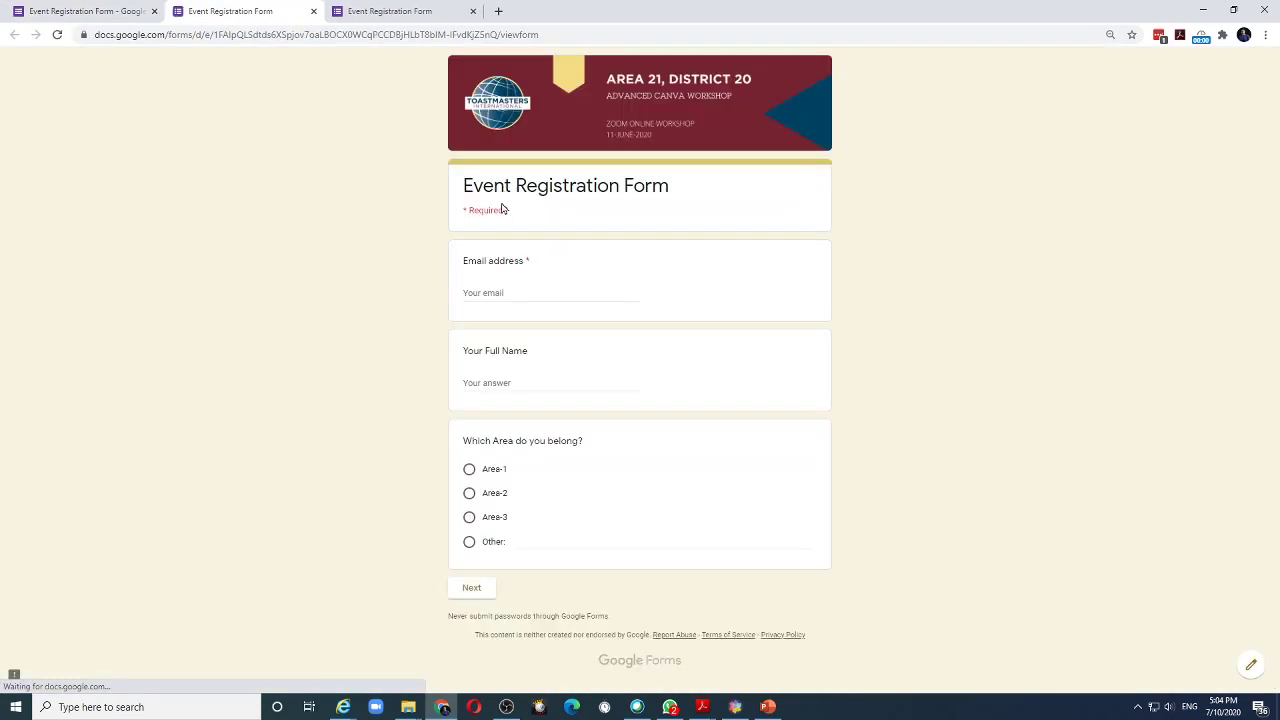
click(508, 291)
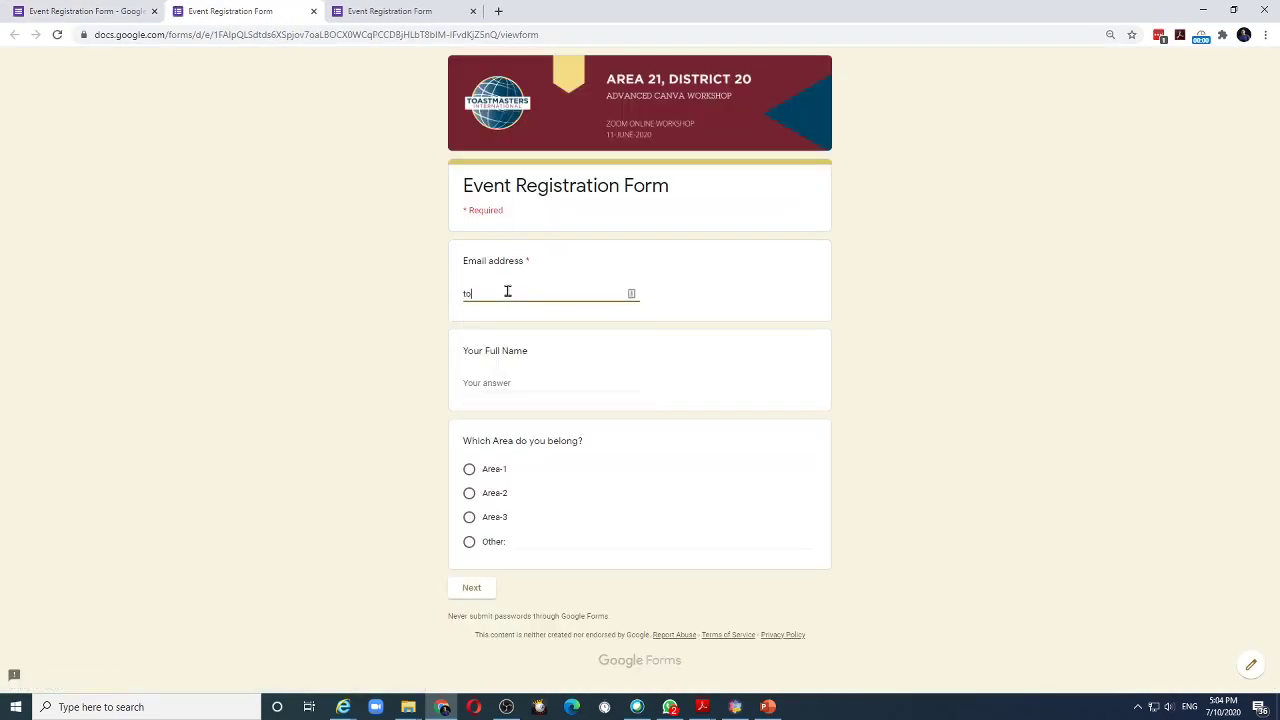
key(Tab)
text(Jo)
Answer Area-3, Vista Club and club officer No, then submit the response.
click(469, 518)
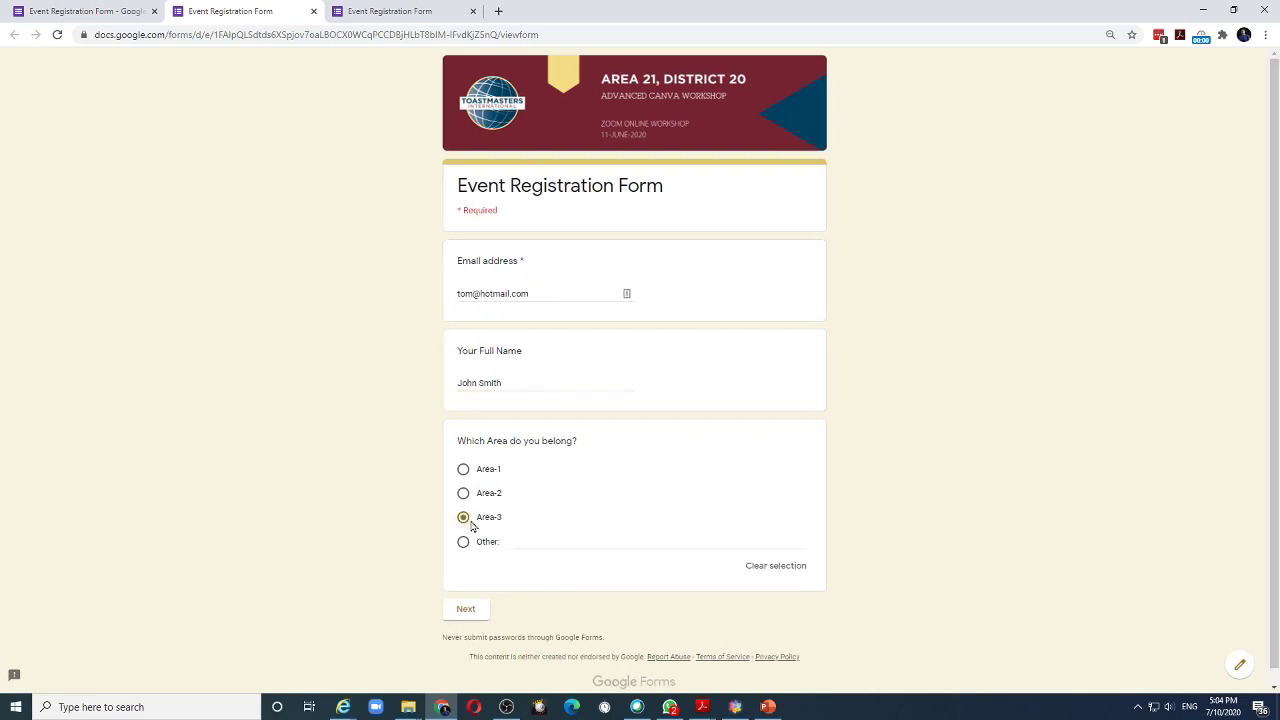
click(462, 612)
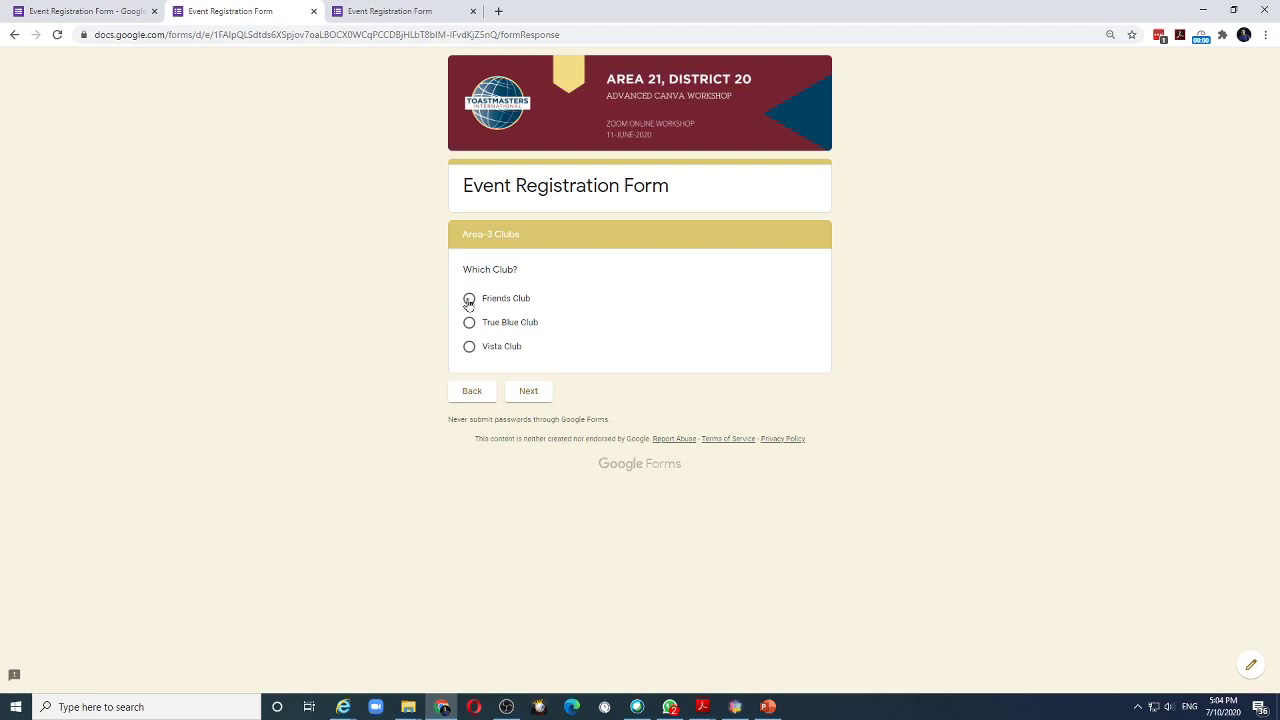
click(469, 346)
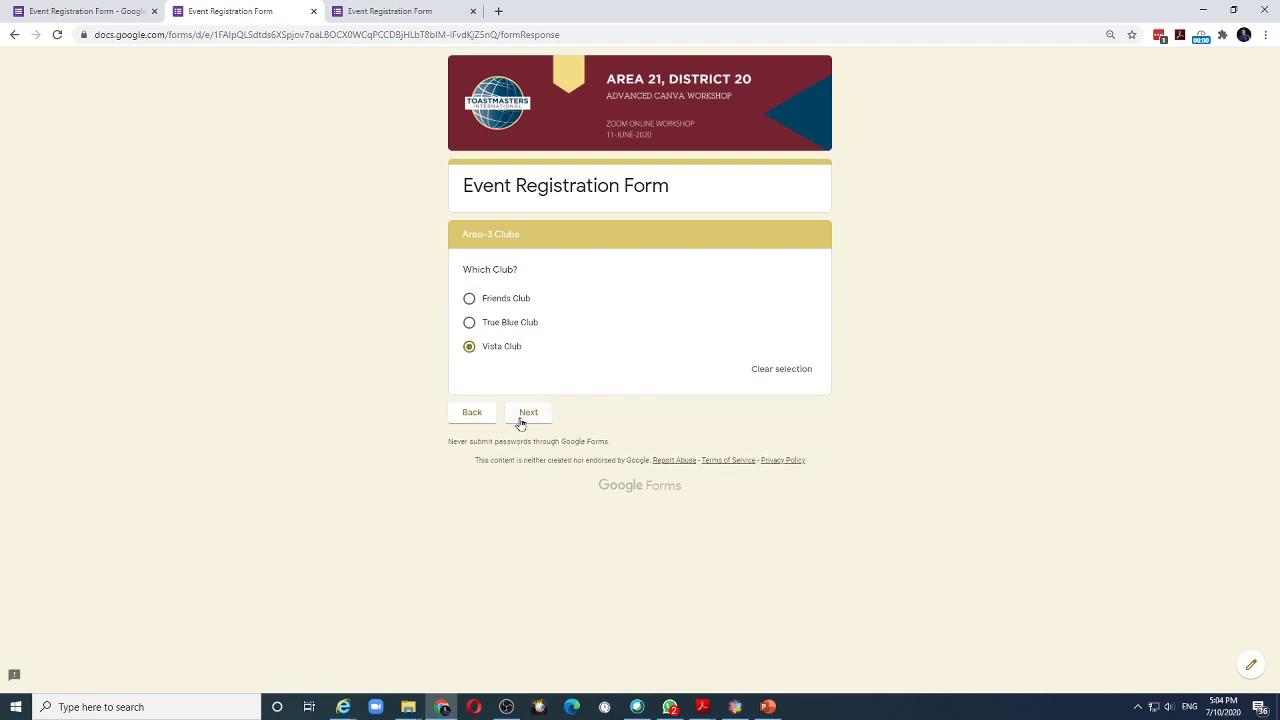
click(526, 416)
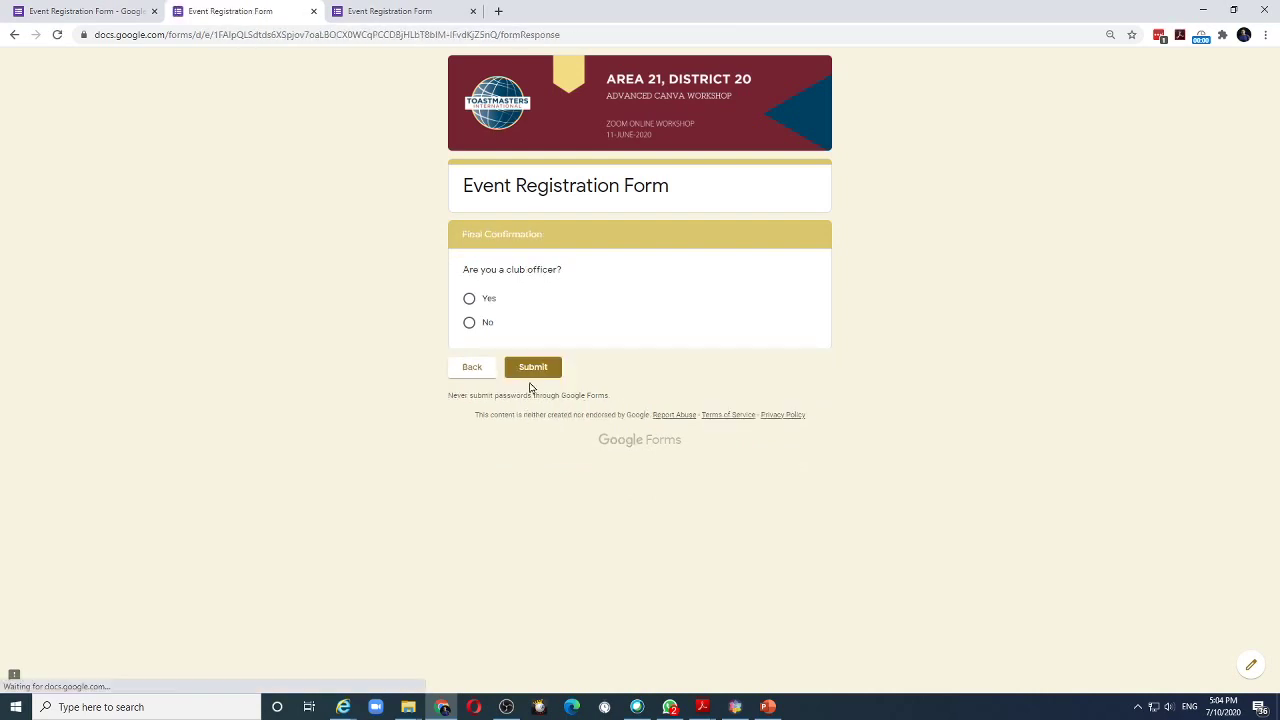
click(469, 322)
click(528, 388)
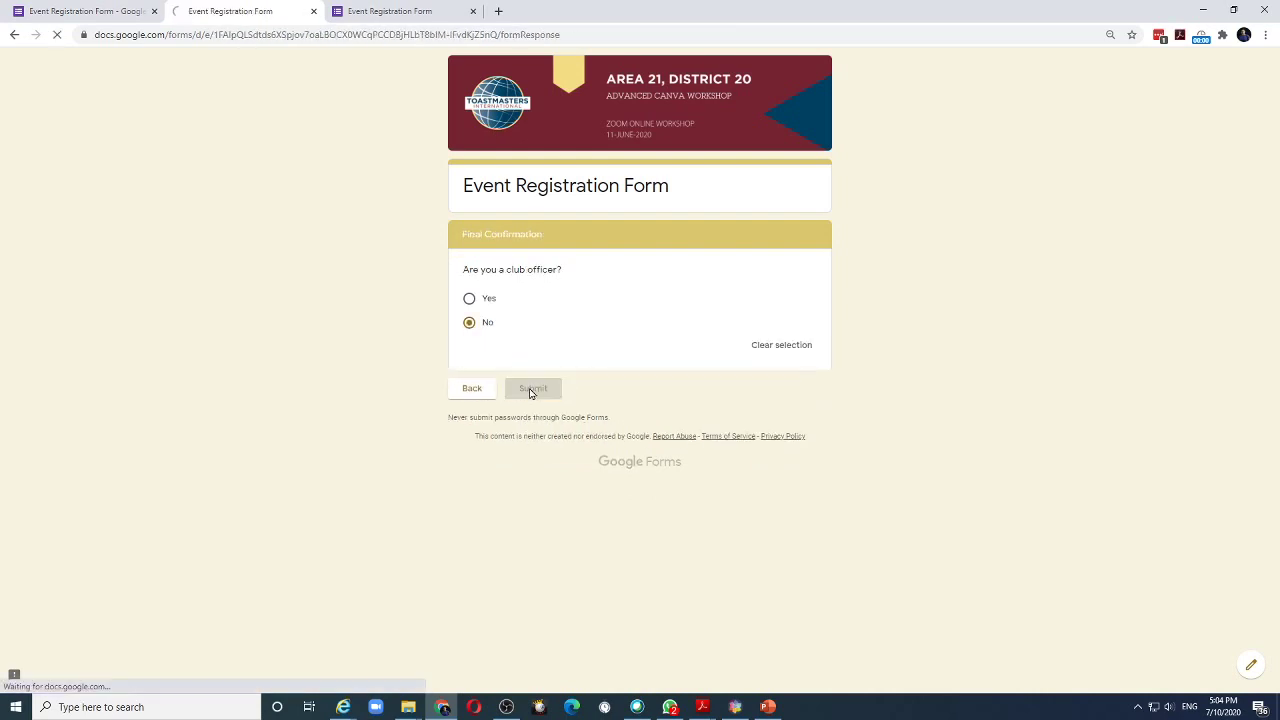